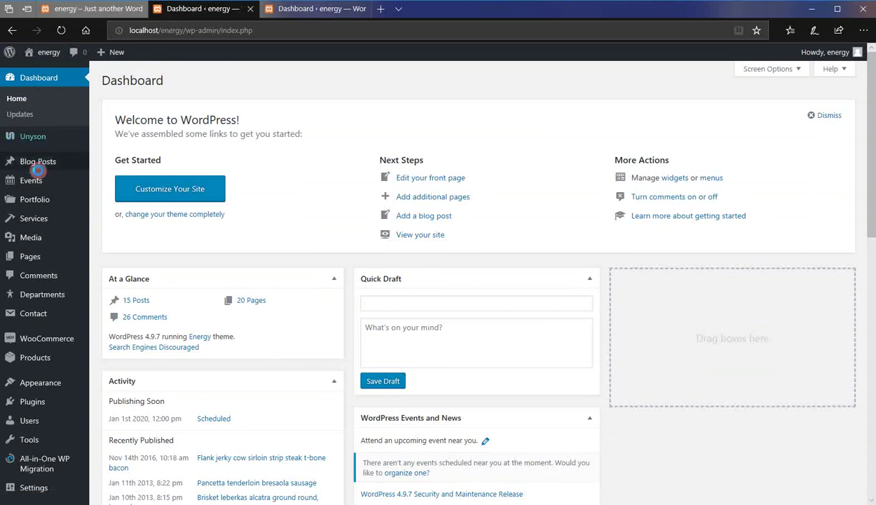
# Step: Search the plugin directory for "duplicate page", and install and activate the Duplicate Page plugin
pyautogui.moveTo(28, 394)
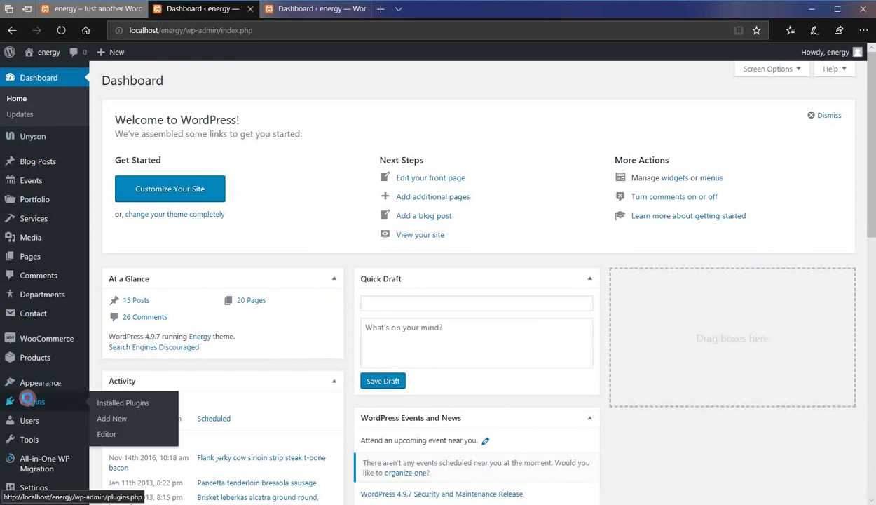
pyautogui.click(112, 418)
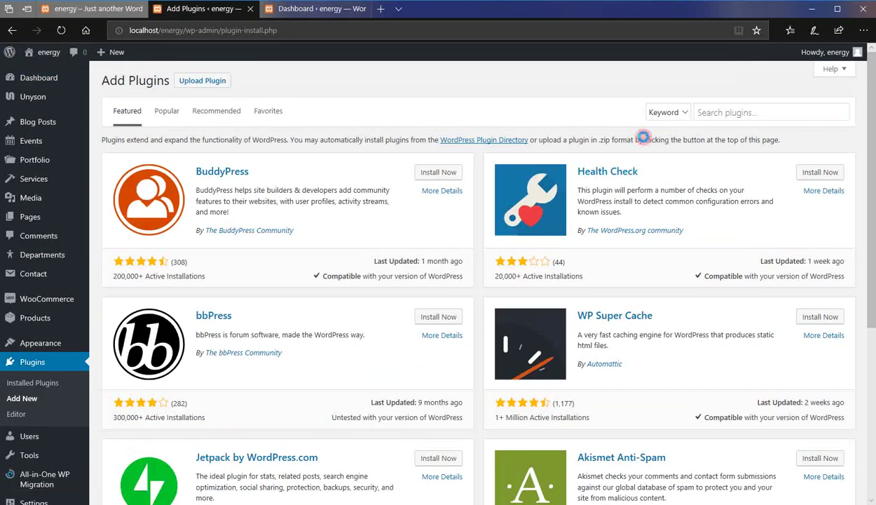
pyautogui.click(714, 113)
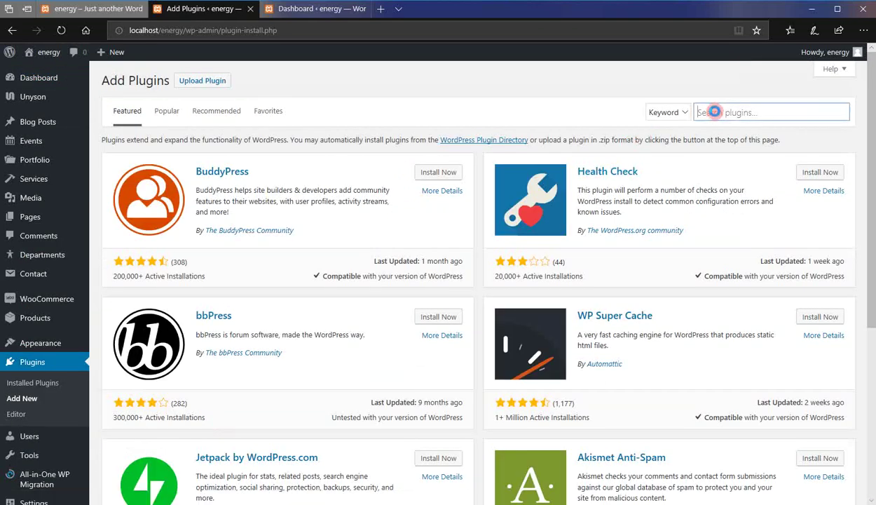
pyautogui.write('c')
pyautogui.write('u')
pyautogui.write('plicate')
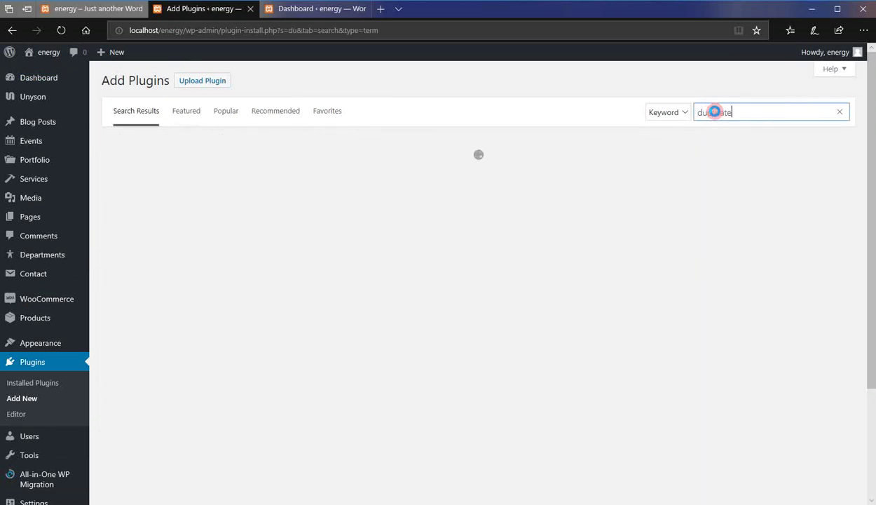
pyautogui.write(' page')
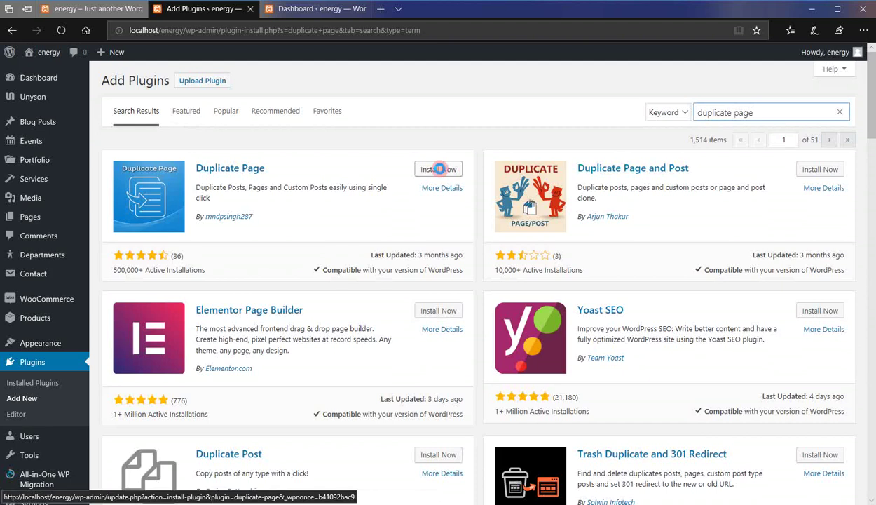
pyautogui.click(438, 169)
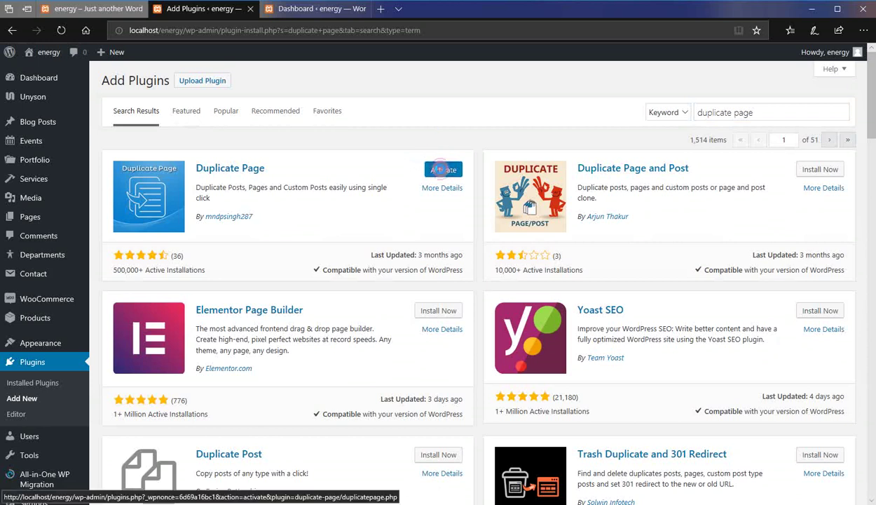
pyautogui.click(441, 169)
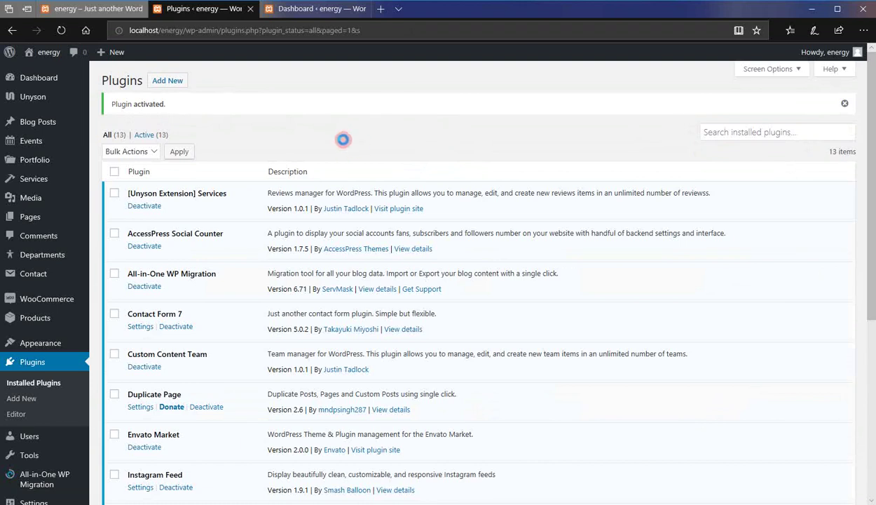
# Step: Duplicate the Typography page from the list of all pages
pyautogui.moveTo(44, 214)
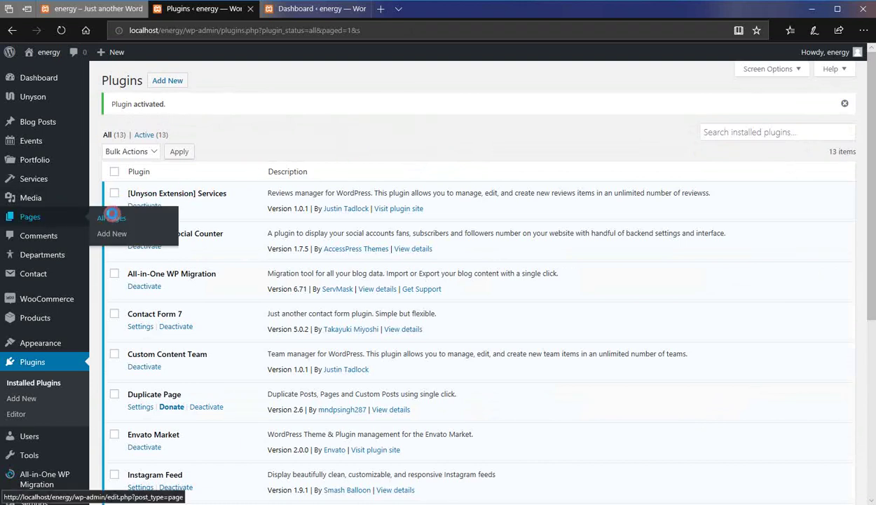
pyautogui.click(110, 216)
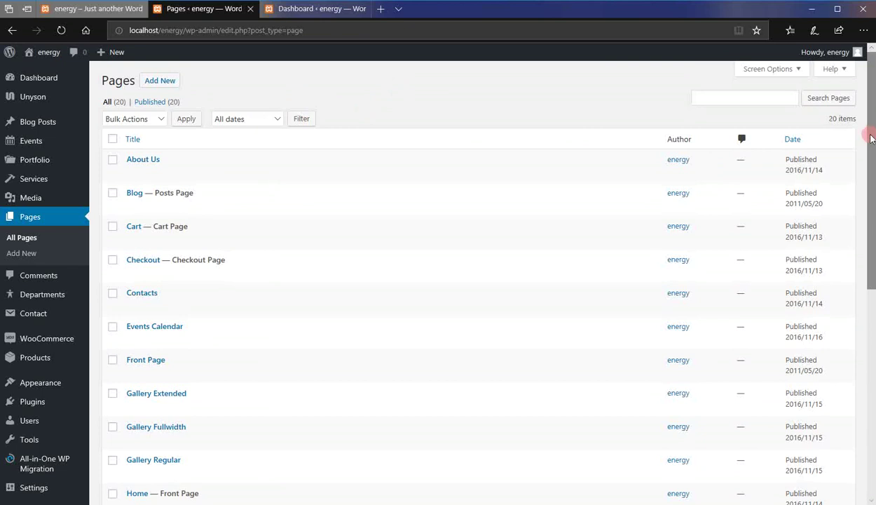
pyautogui.moveTo(595, 240)
pyautogui.scroll(-2, 566, 247)
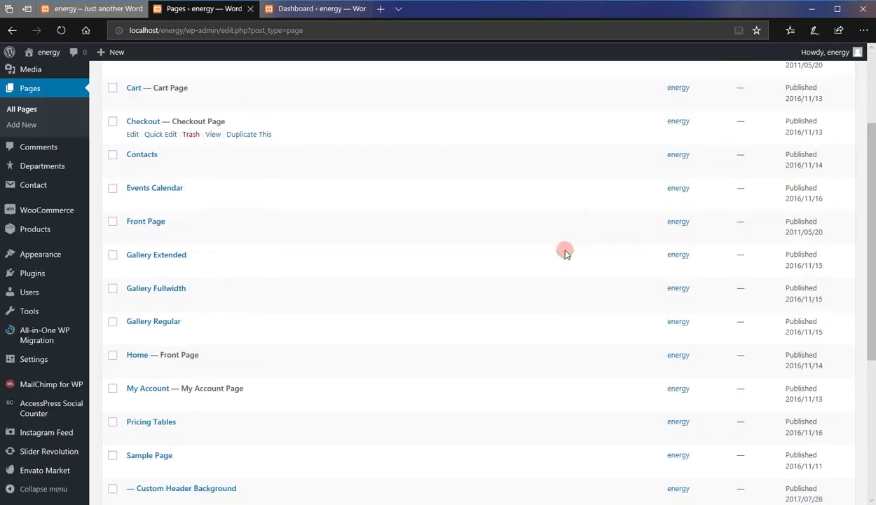
pyautogui.scroll(-2, 567, 254)
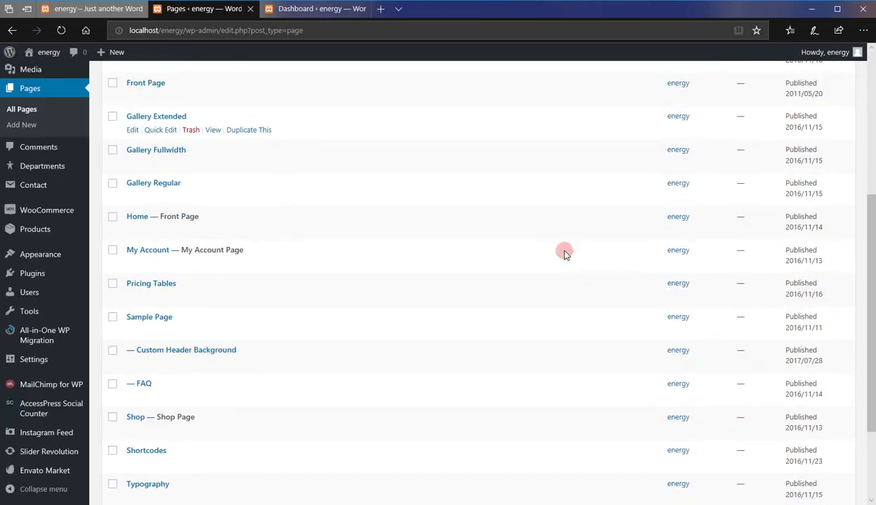
pyautogui.scroll(-1, 566, 254)
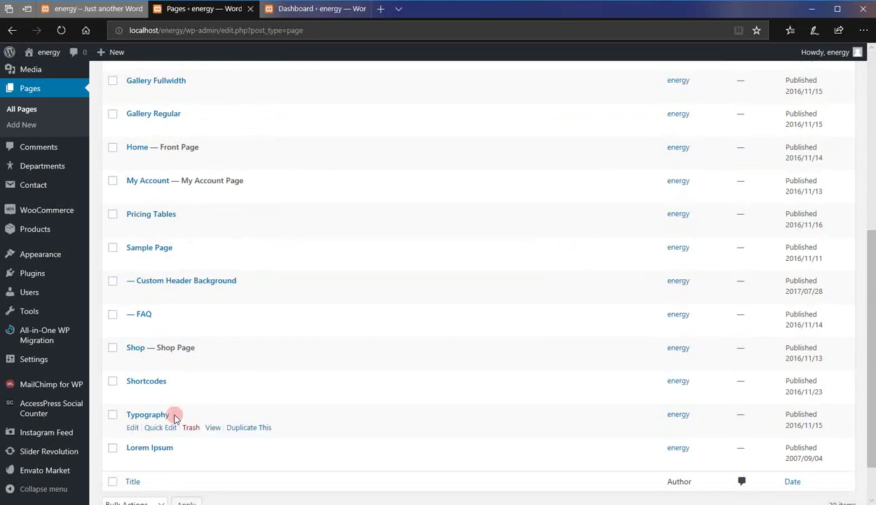
pyautogui.click(254, 427)
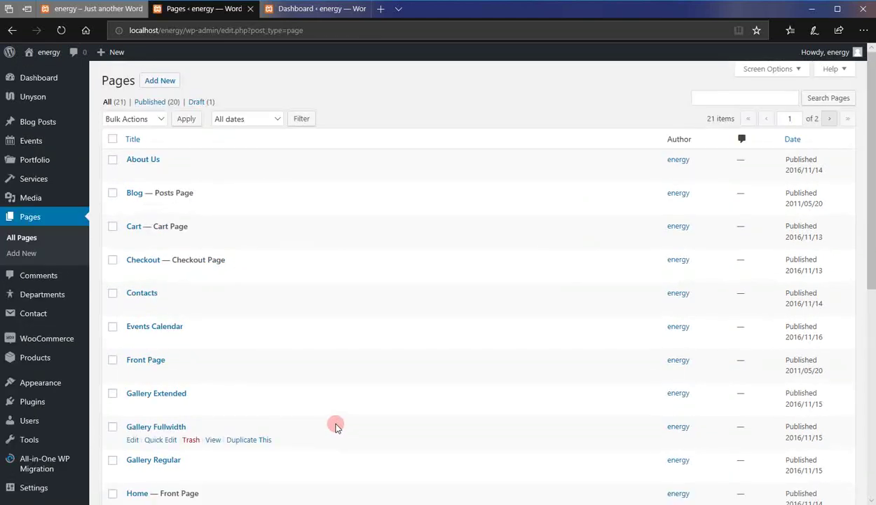
# Step: Open the draft copy of the Typography page for editing and change its title to "Testpage"
pyautogui.scroll(-2, 334, 426)
pyautogui.scroll(-3, 334, 425)
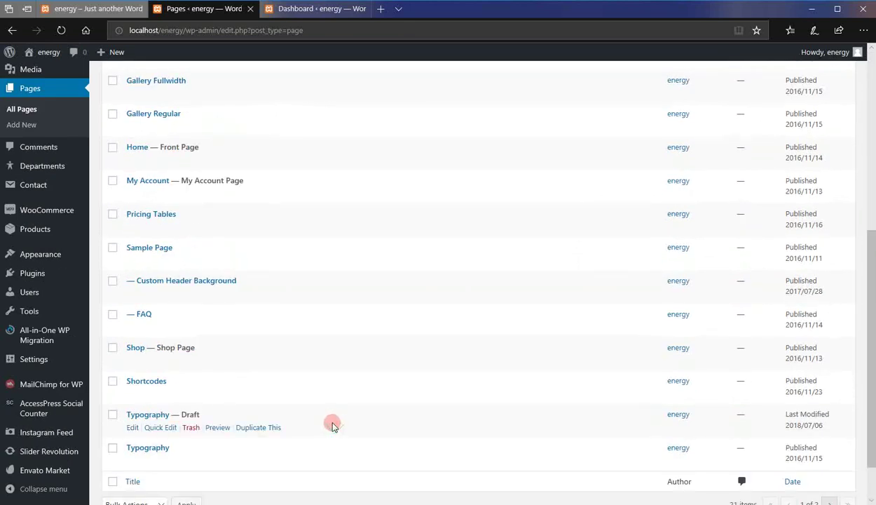
pyautogui.click(142, 418)
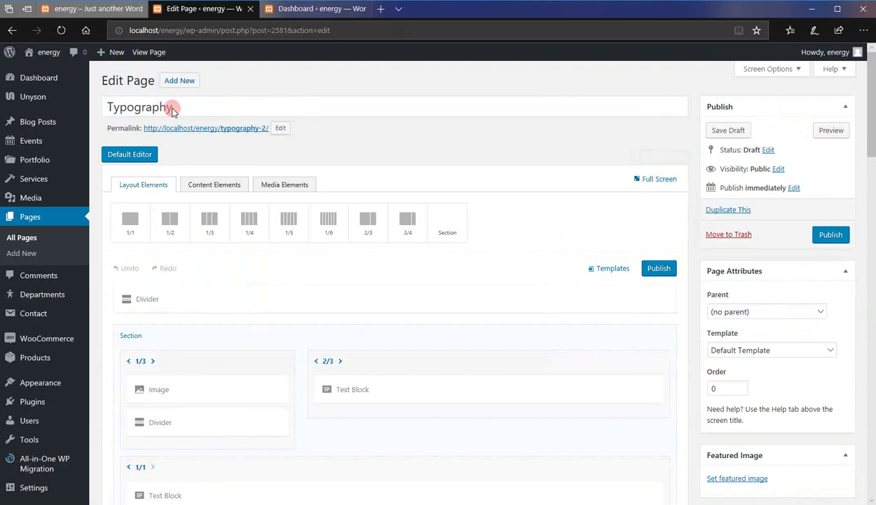
pyautogui.moveTo(172, 111); pyautogui.dragTo(108, 107)
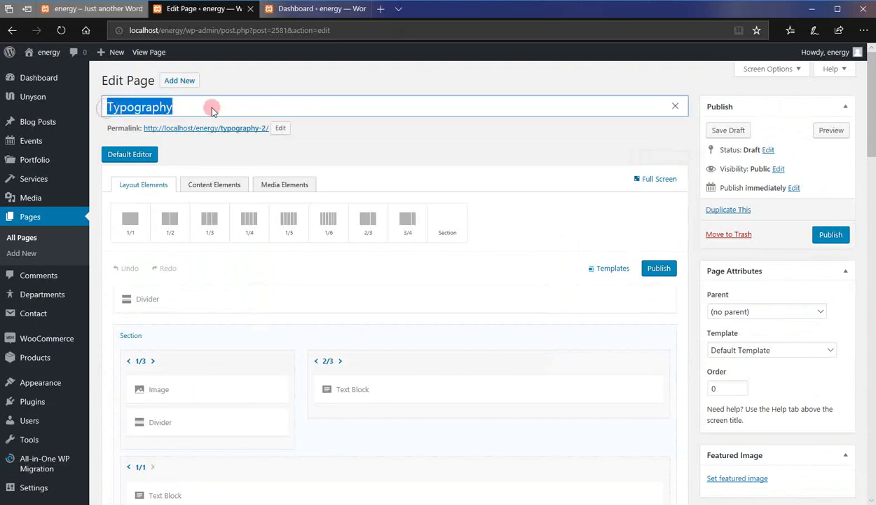
pyautogui.write('Testpa')
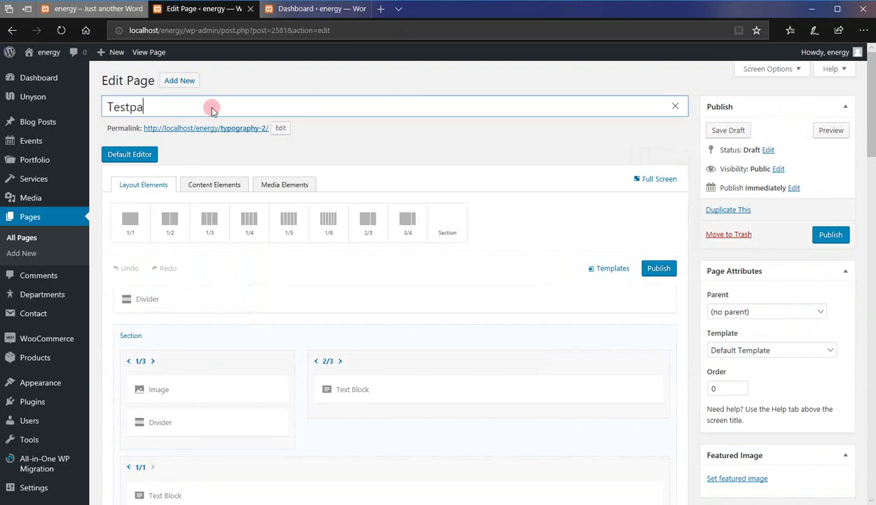
pyautogui.write('ge')
# Step: Copy the page title into the permalink slug so that it reads "Testpage", and confirm it
pyautogui.moveTo(223, 106); pyautogui.dragTo(118, 108)
pyautogui.hotkey('ctrl', 'c')
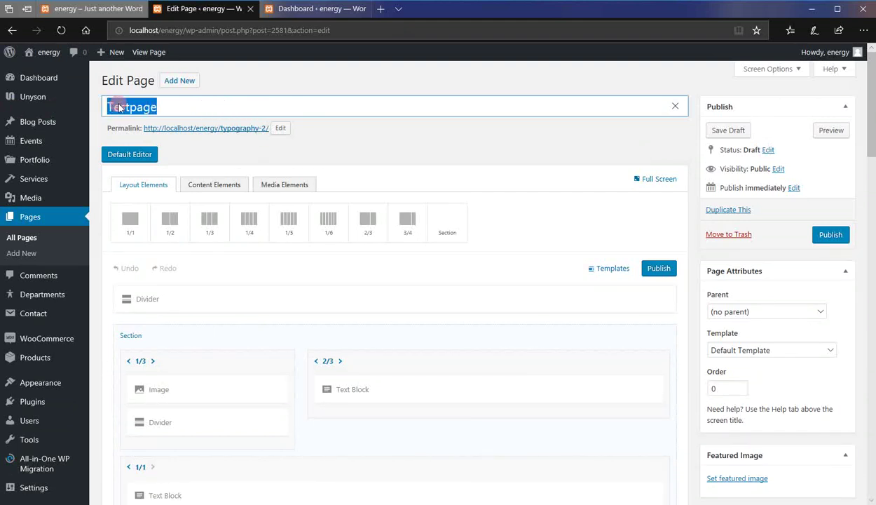
pyautogui.click(280, 128)
pyautogui.moveTo(283, 128); pyautogui.dragTo(196, 128)
pyautogui.hotkey('ctrl', 'v')
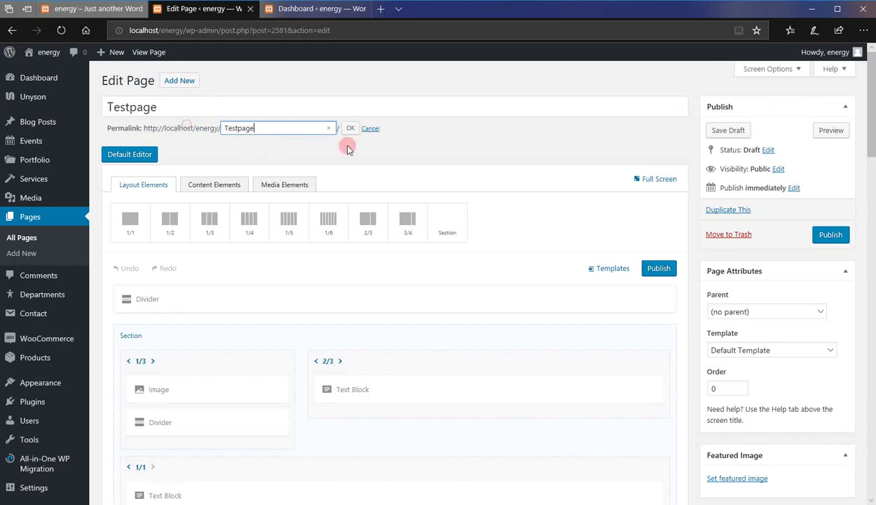
pyautogui.click(348, 129)
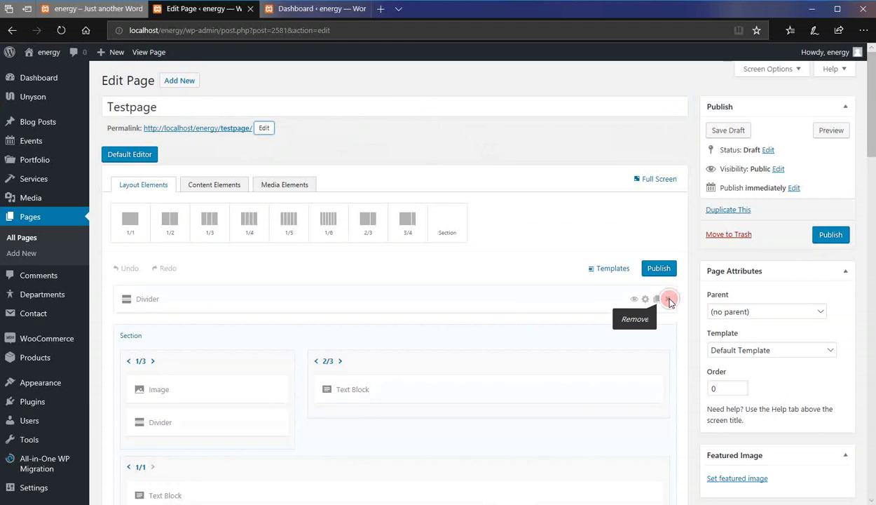
# Step: Remove all sections and dividers from the Testpage builder layout and publish the empty page
pyautogui.click(669, 300)
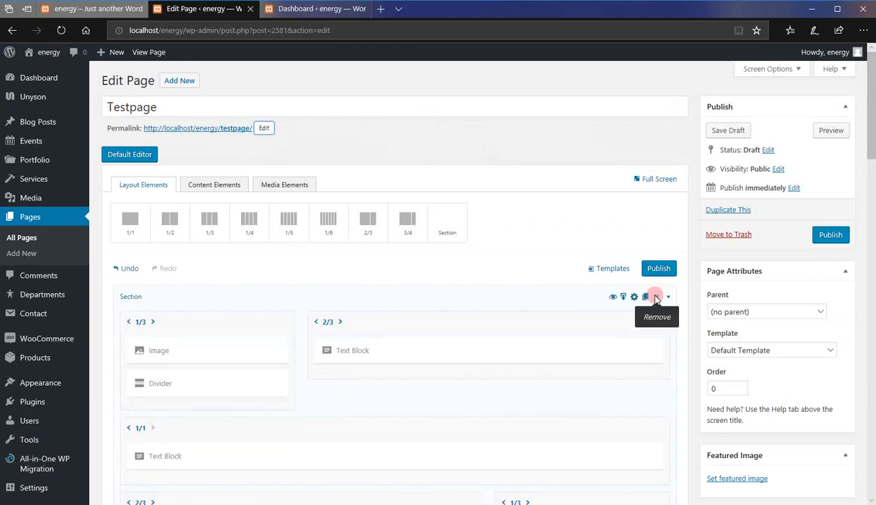
pyautogui.click(656, 298)
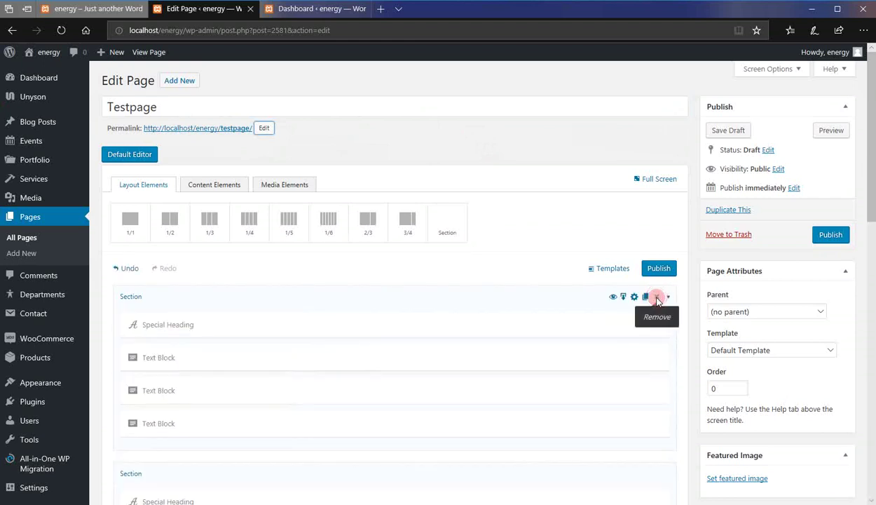
pyautogui.click(656, 298)
pyautogui.click(658, 297)
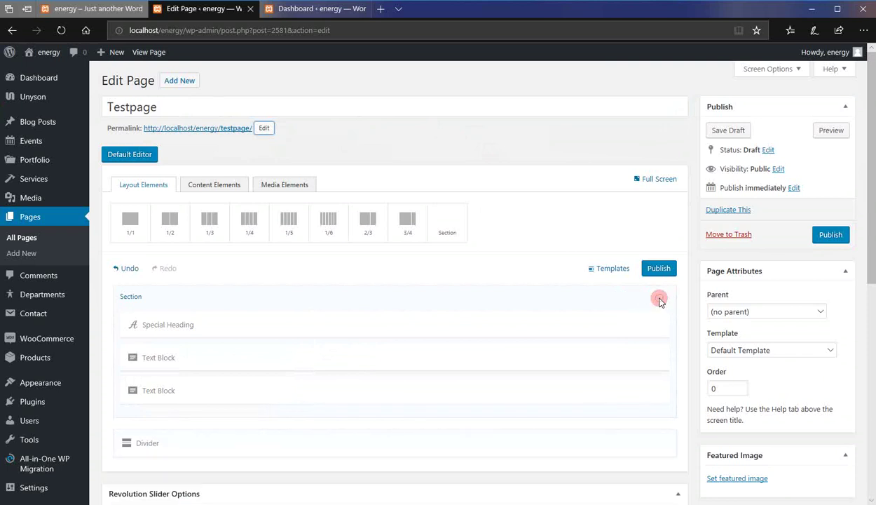
pyautogui.click(658, 298)
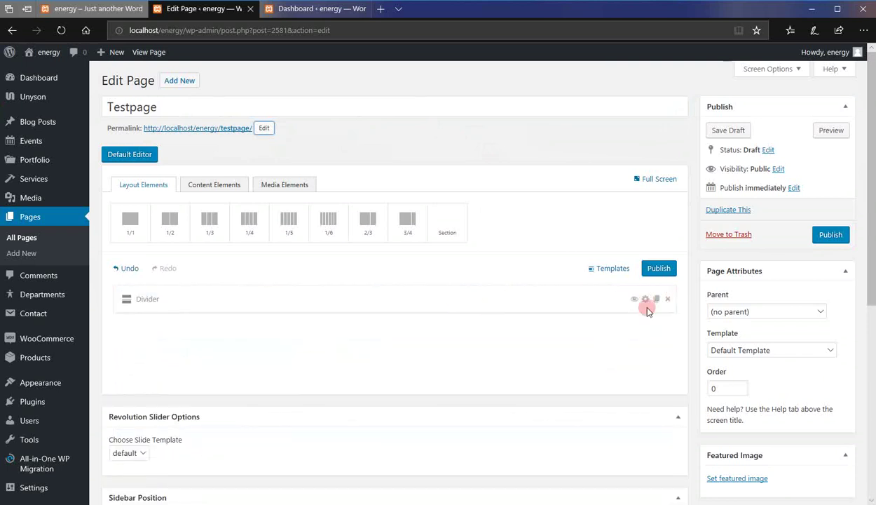
pyautogui.click(658, 297)
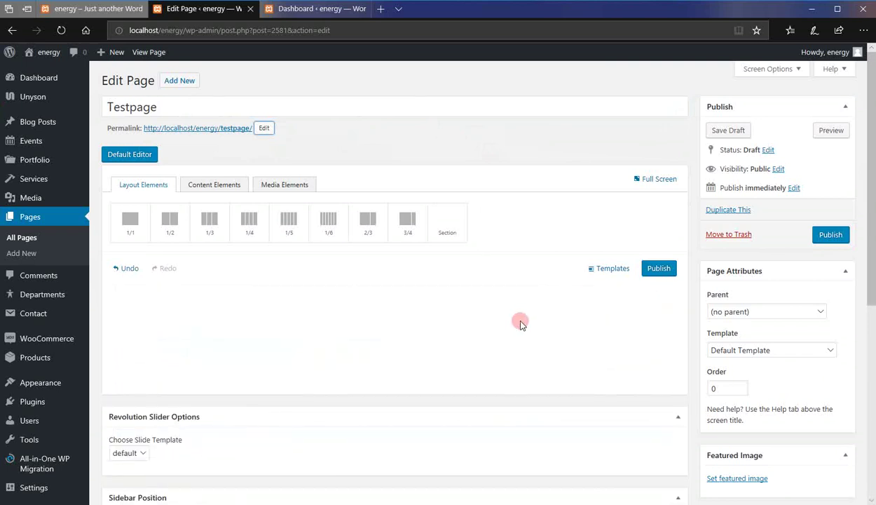
pyautogui.click(819, 236)
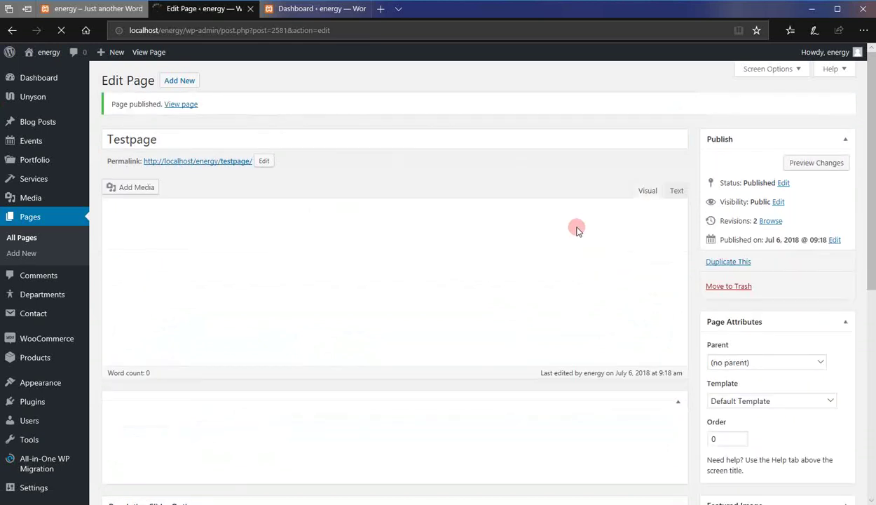
# Step: Open the About Us page for editing in the other browser tab that shows the dashboard
pyautogui.click(321, 15)
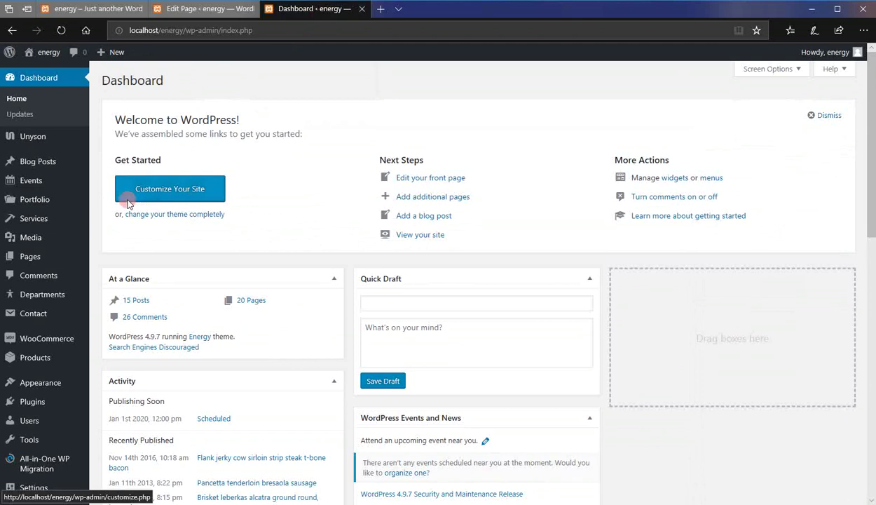
pyautogui.moveTo(78, 256)
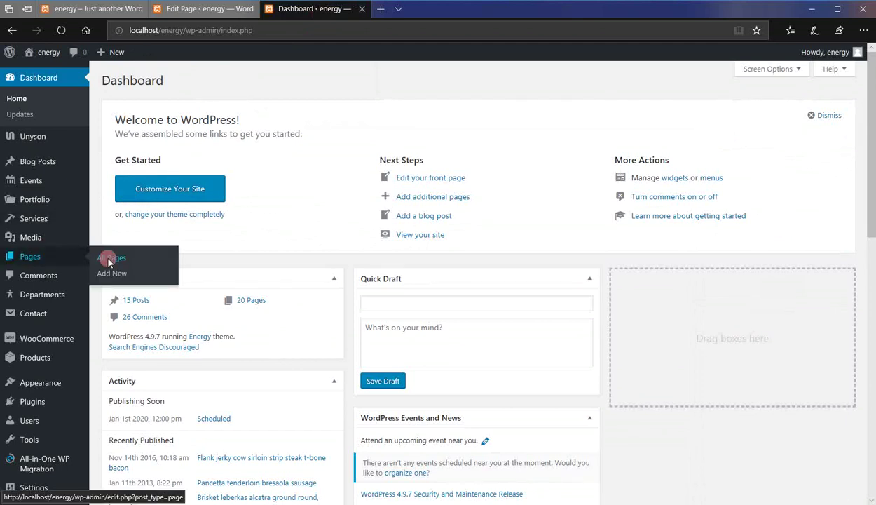
pyautogui.click(109, 259)
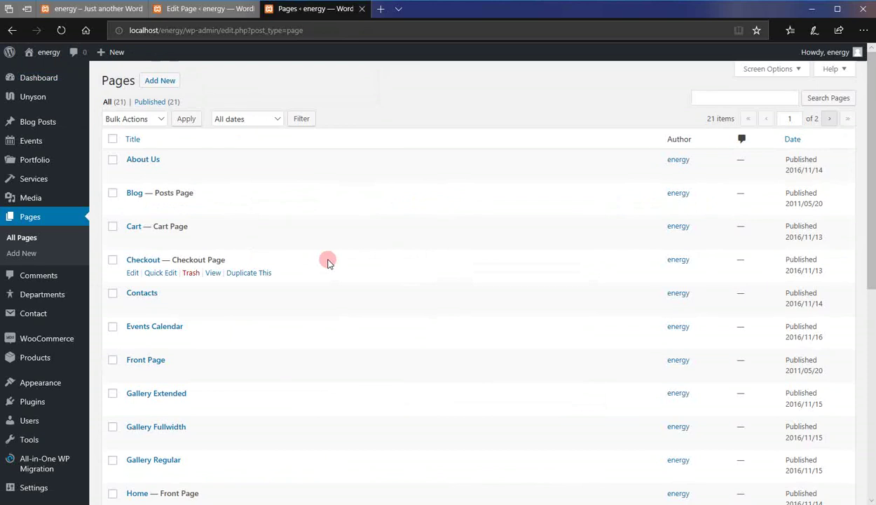
pyautogui.click(148, 160)
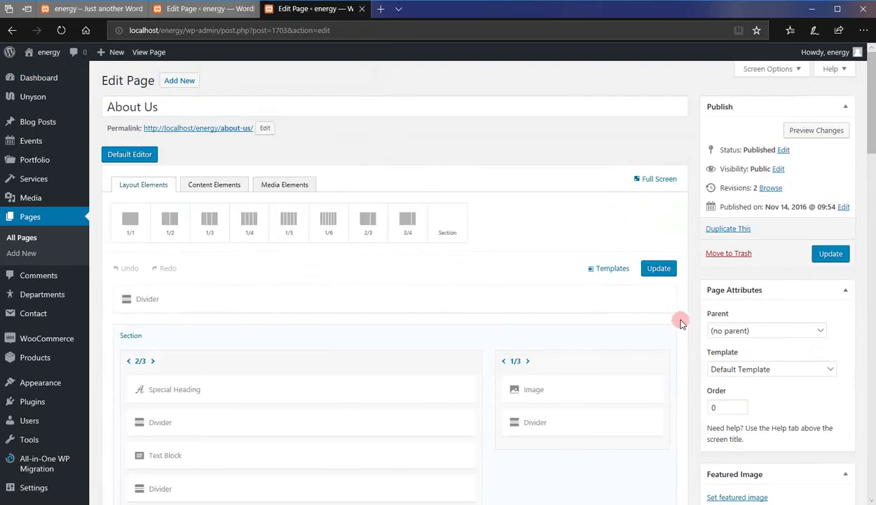
# Step: Save the About Us builder layout as a full template named "About Us page template"
pyautogui.scroll(-1, 746, 168)
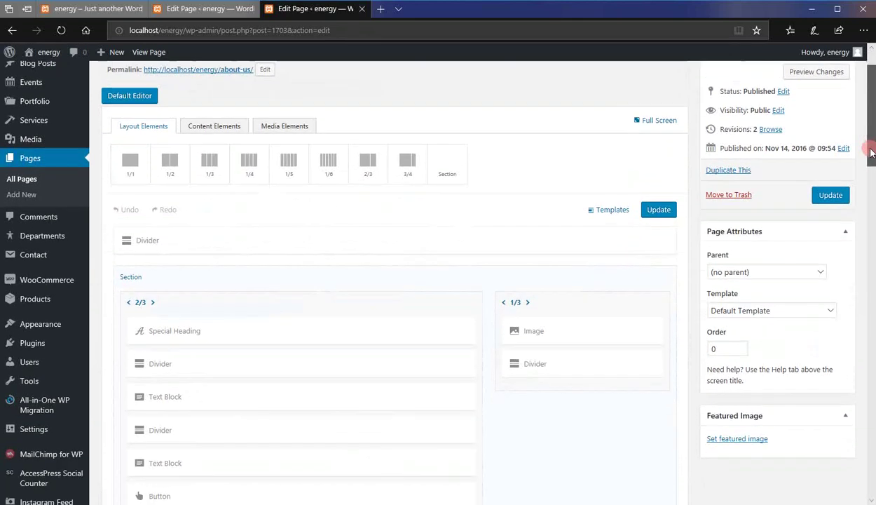
pyautogui.click(612, 210)
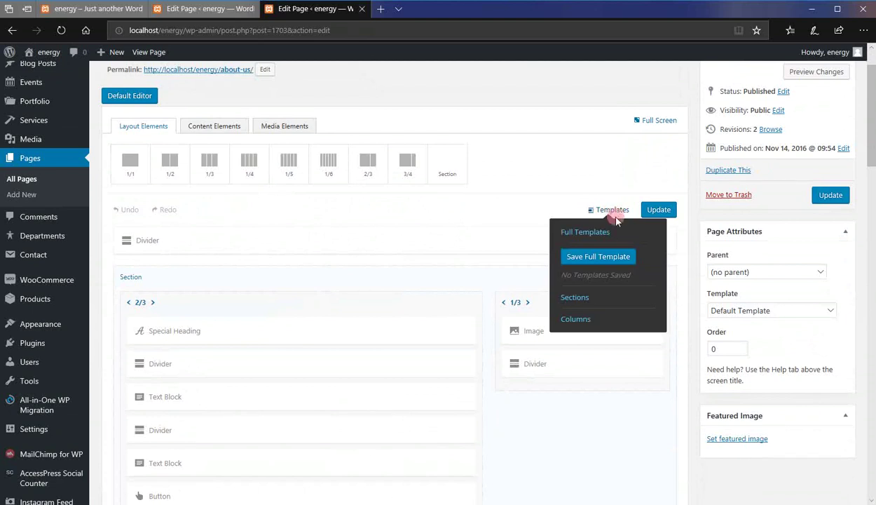
pyautogui.click(619, 257)
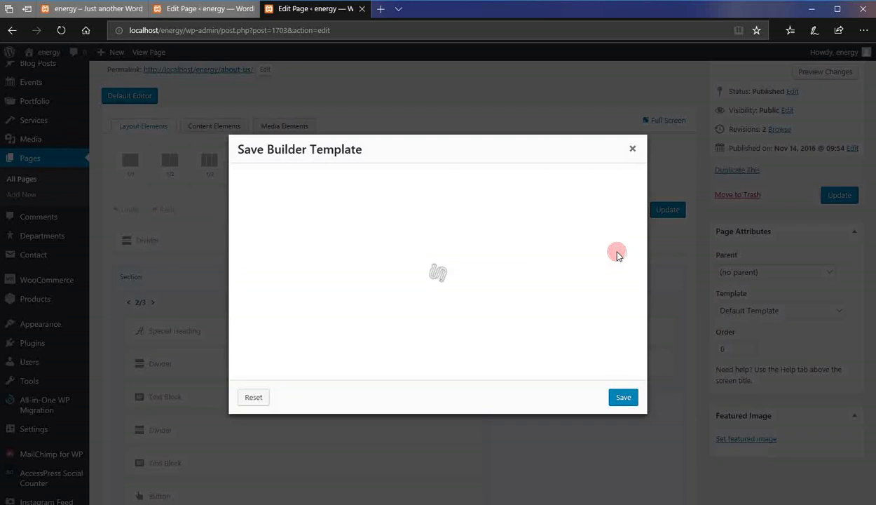
pyautogui.click(408, 186)
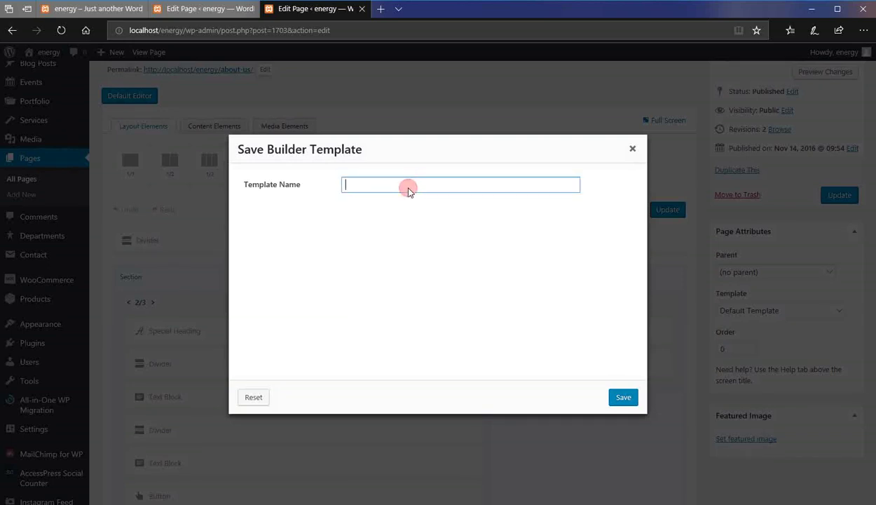
pyautogui.write('About uUs page template')
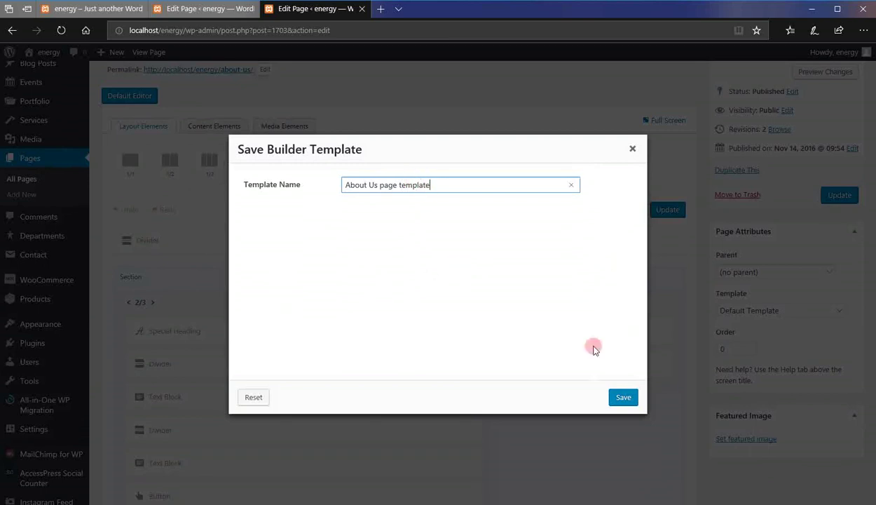
pyautogui.click(620, 396)
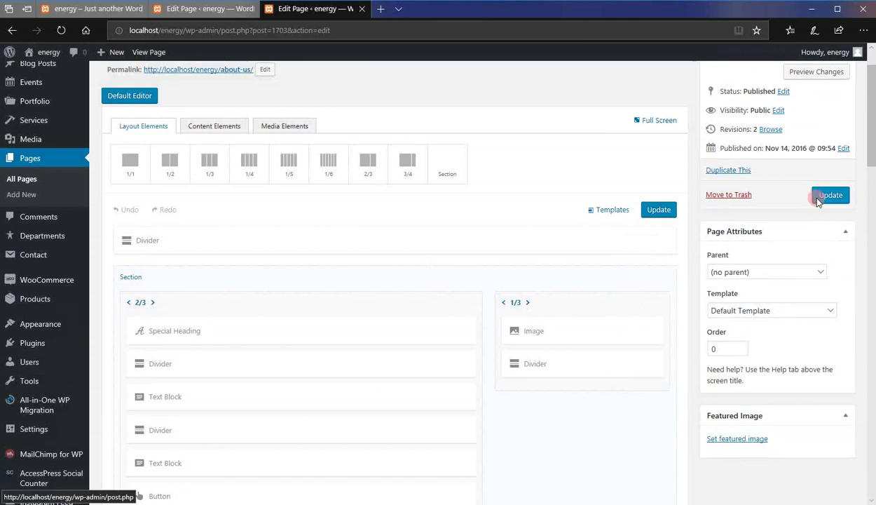
# Step: Load the saved "About Us page template" into the empty builder of the Testpage in its own browser tab
pyautogui.click(196, 19)
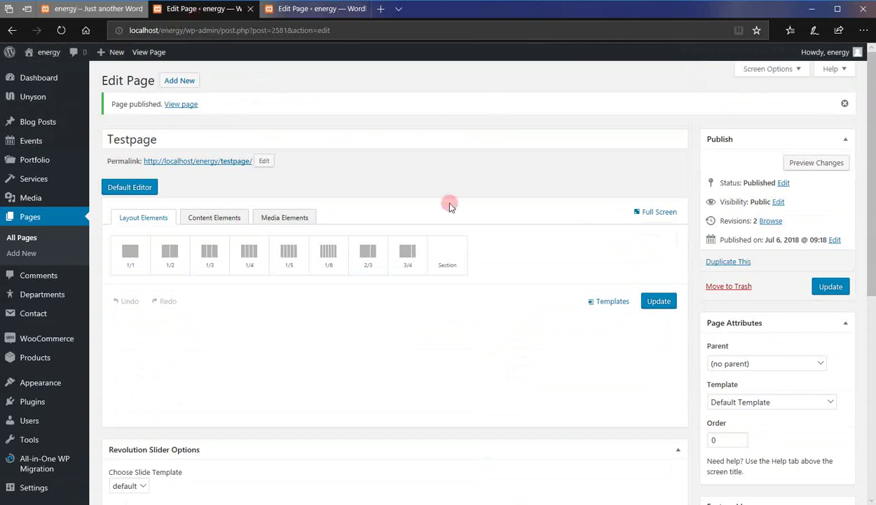
pyautogui.click(610, 302)
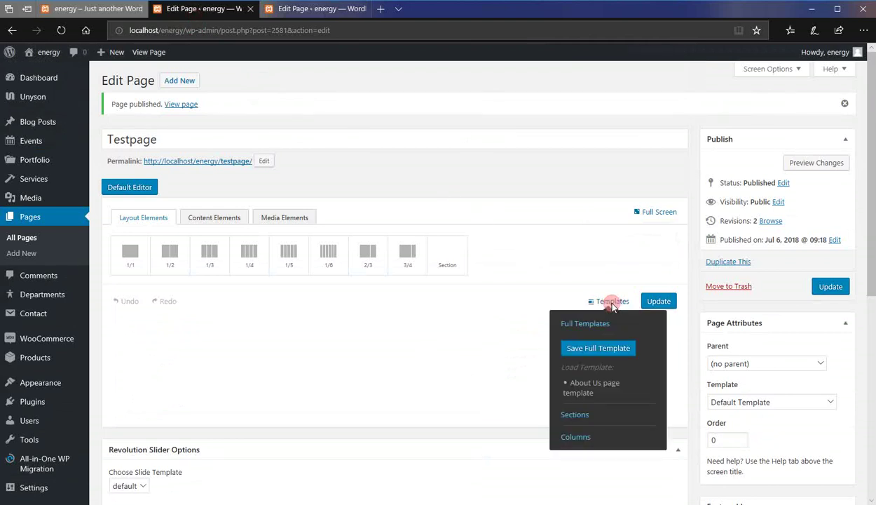
pyautogui.moveTo(577, 382)
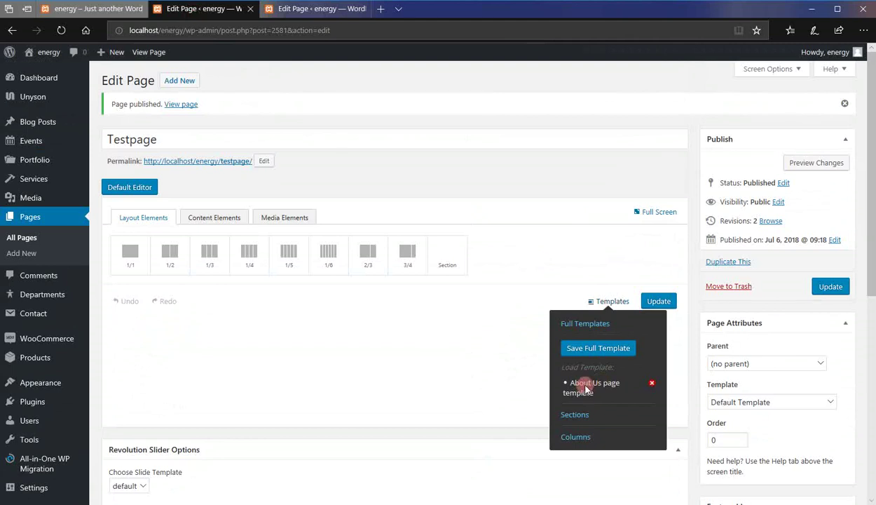
pyautogui.click(587, 387)
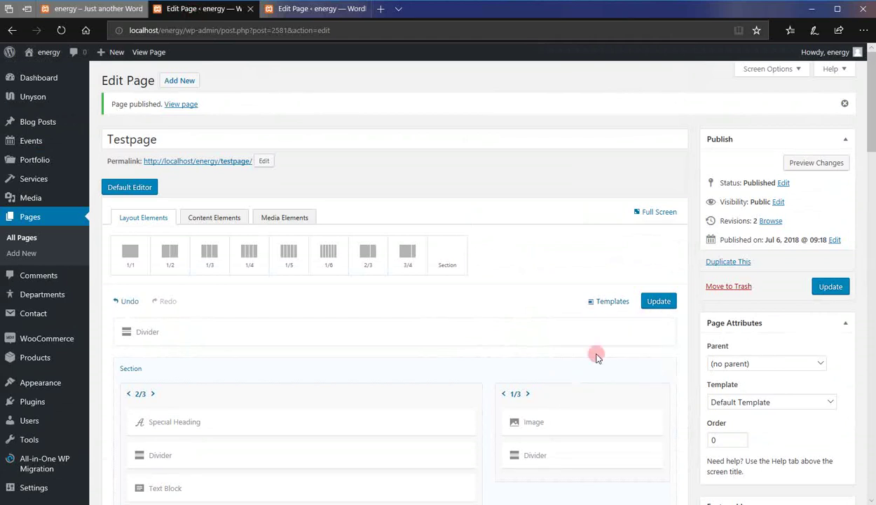
# Step: Examine the loaded sections throughout the Testpage builder and compare them with the About Us page editor
pyautogui.scroll(-1, 605, 340)
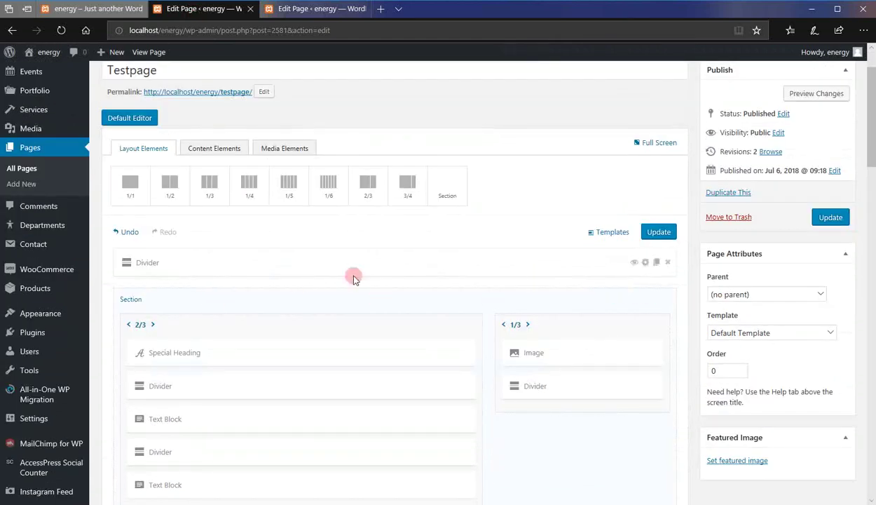
pyautogui.moveTo(872, 146); pyautogui.dragTo(871, 183)
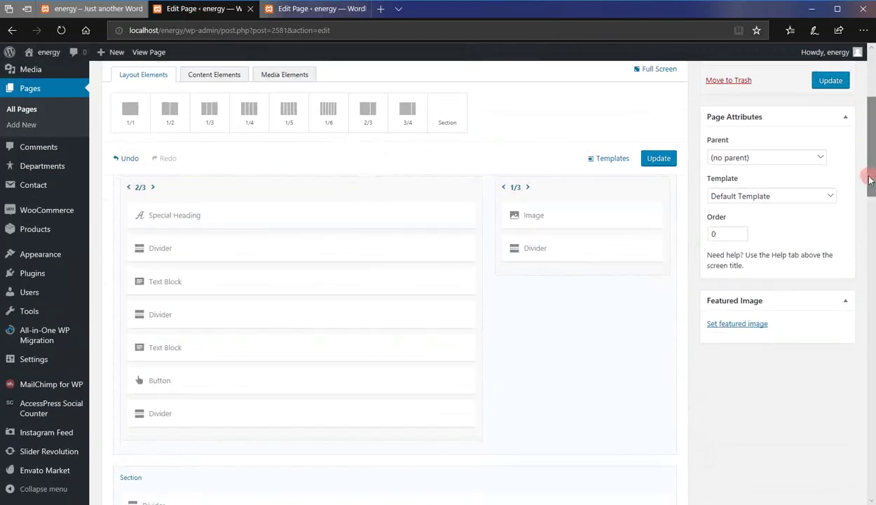
pyautogui.scroll(-1, 441, 371)
pyautogui.scroll(-10, 438, 378)
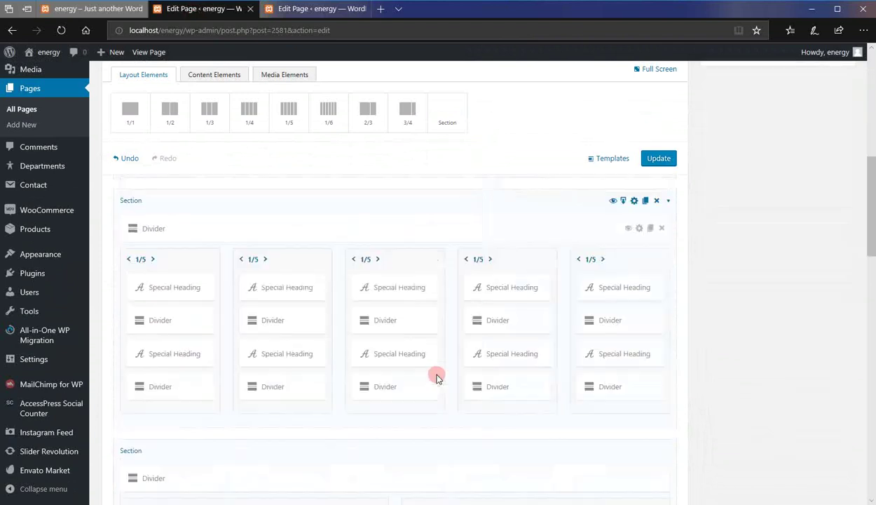
pyautogui.scroll(-10, 429, 374)
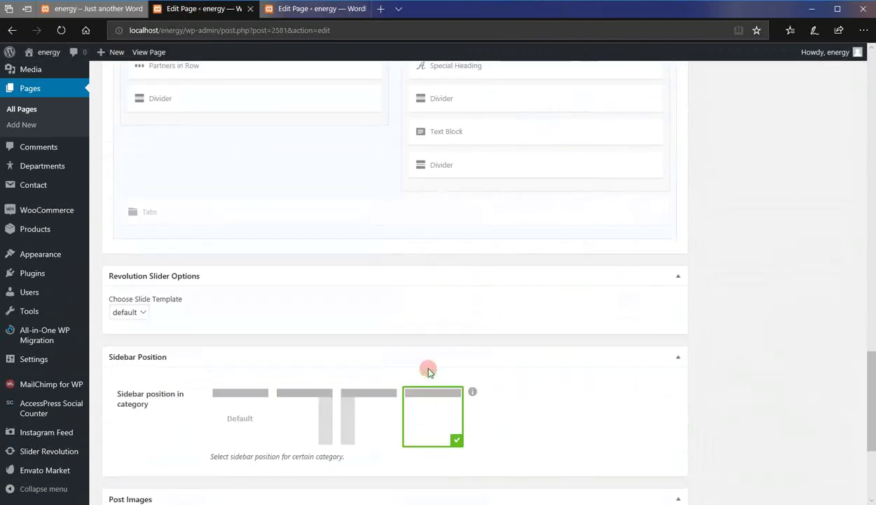
pyautogui.moveTo(871, 411); pyautogui.dragTo(872, 140)
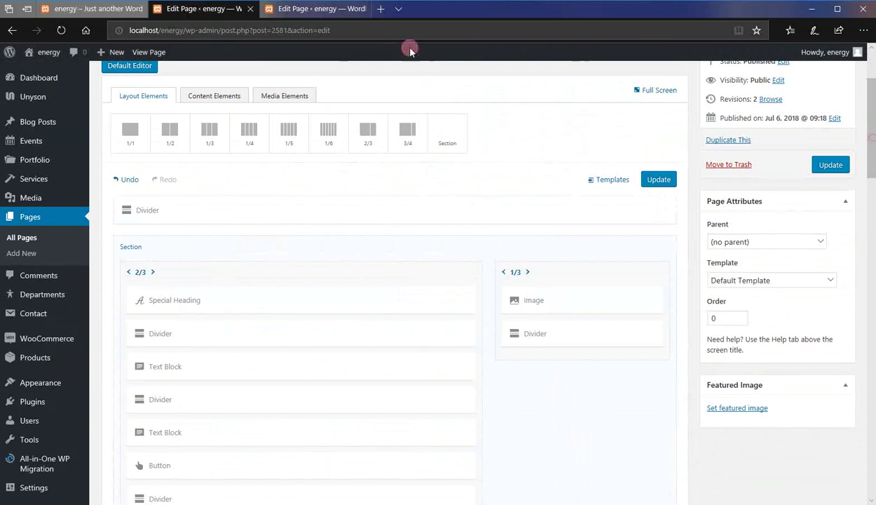
pyautogui.click(314, 10)
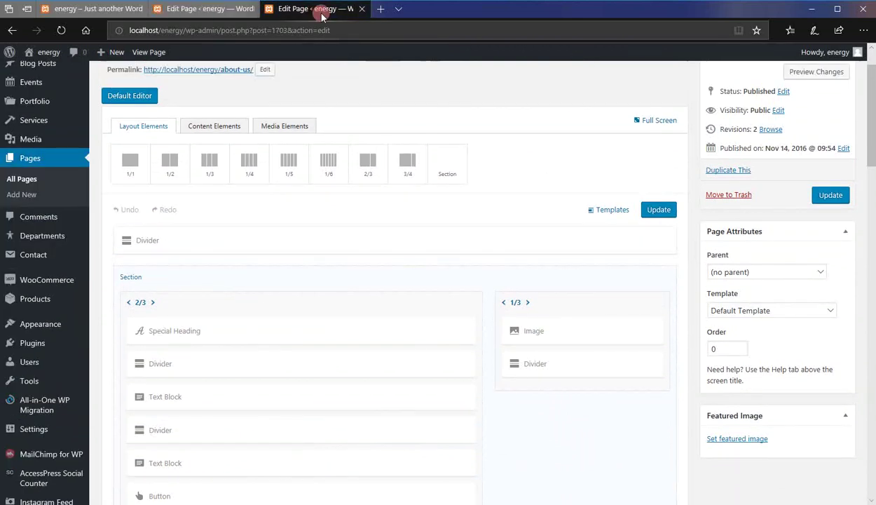
pyautogui.click(231, 9)
# Step: Update the Testpage with the loaded template layout, leaving its title as it is
pyautogui.click(830, 164)
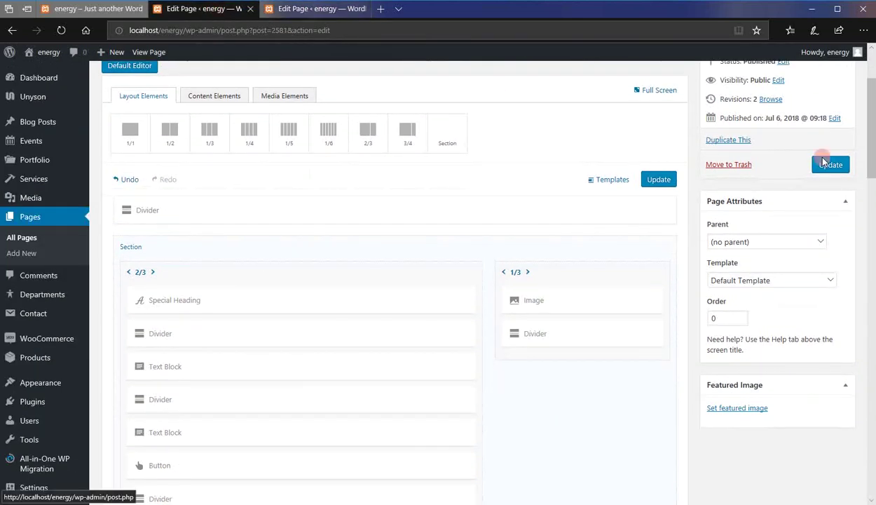
pyautogui.click(207, 139)
pyautogui.hotkey('ctrl', 'a')
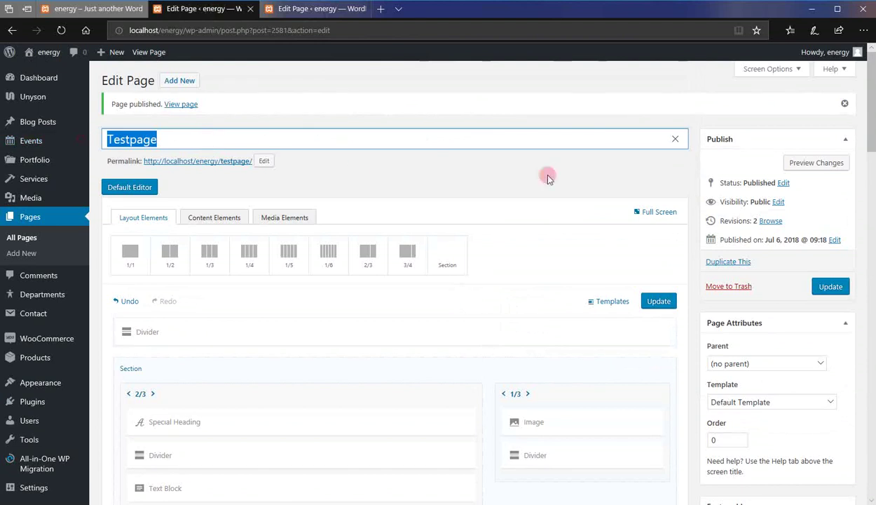
pyautogui.click(569, 78)
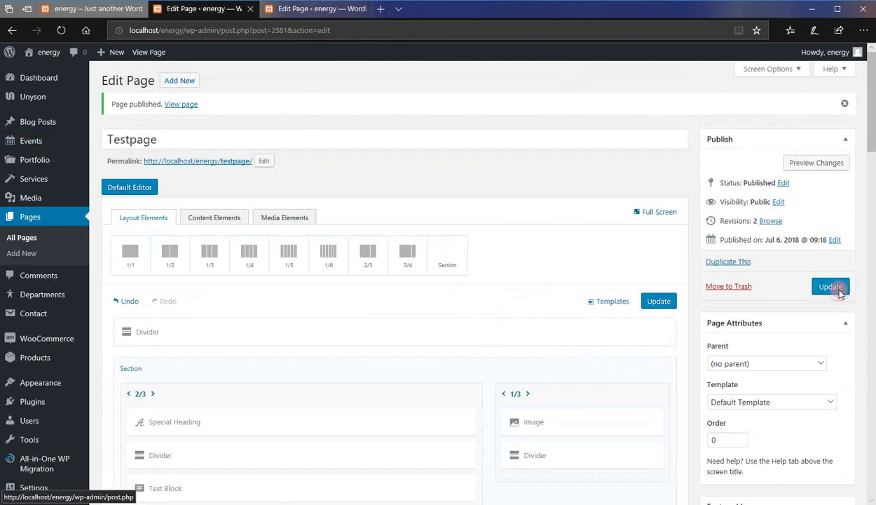
pyautogui.click(838, 292)
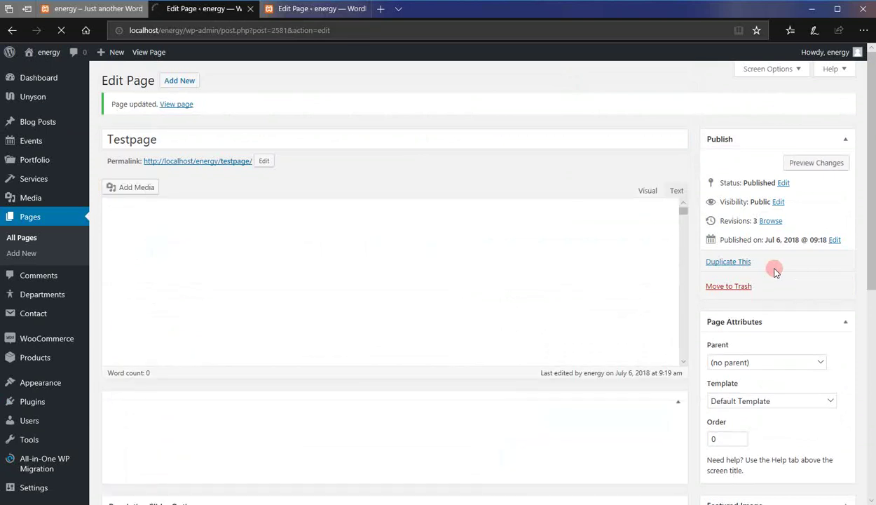
# Step: Open the Testpage permalink in a new browser tab and view the published page
pyautogui.rightClick(222, 163)
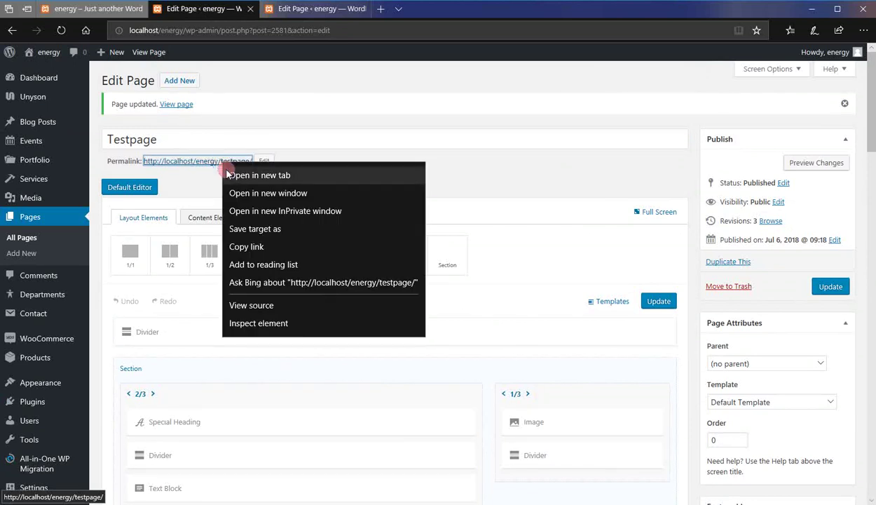
pyautogui.click(229, 174)
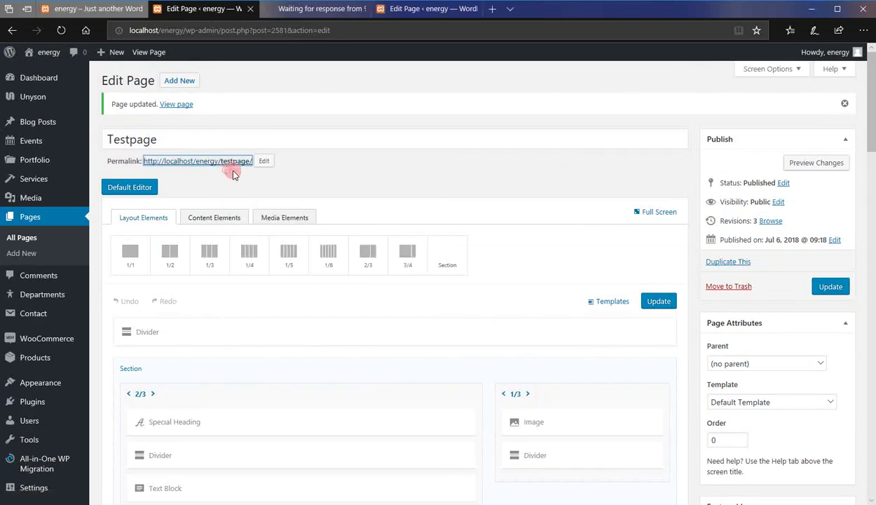
pyautogui.click(301, 9)
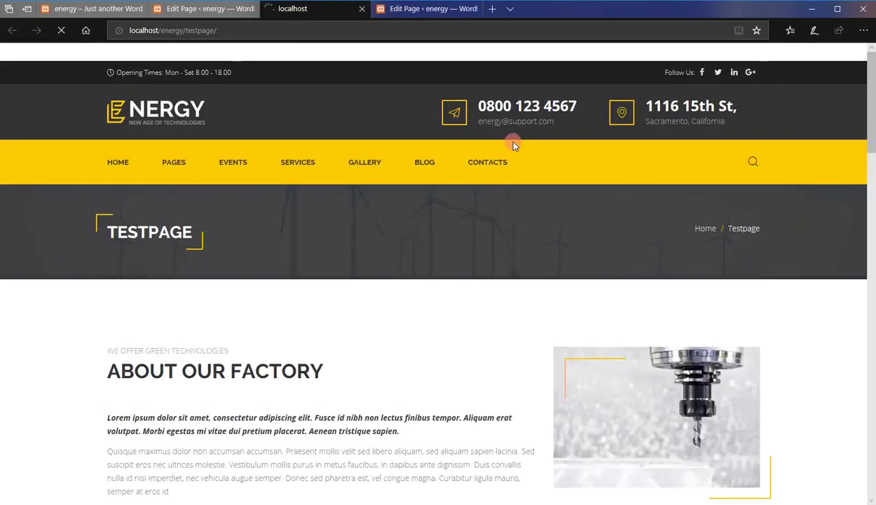
pyautogui.moveTo(871, 107)
pyautogui.mouseDown()
pyautogui.moveTo(869, 195)
pyautogui.moveTo(853, 280)
pyautogui.moveTo(854, 502)
pyautogui.moveTo(872, 284)
pyautogui.moveTo(862, 234)
pyautogui.moveTo(867, 115)
pyautogui.mouseUp()
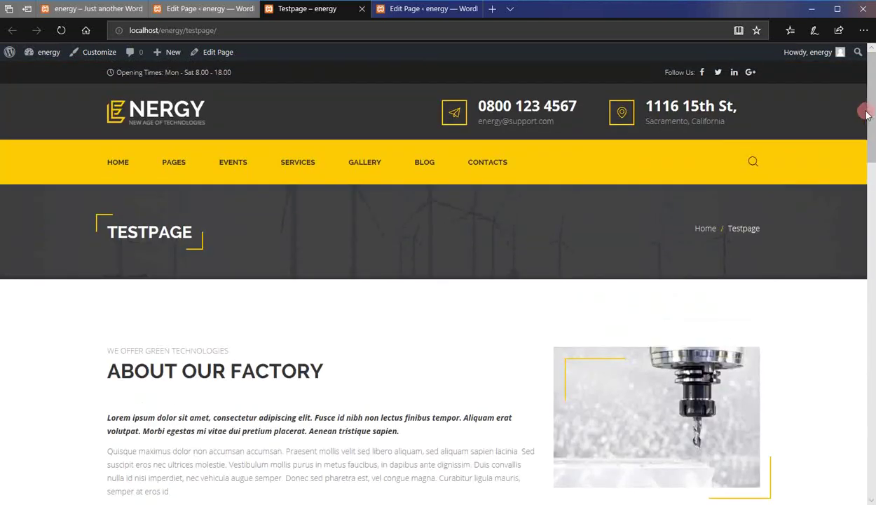
# Step: Open the Typography page from the live site's navigation in the browser tab showing the home page
pyautogui.click(90, 9)
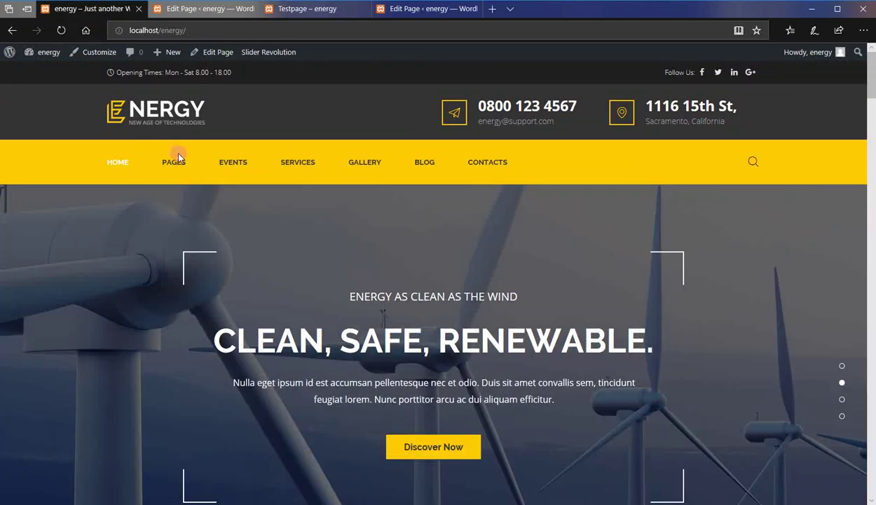
pyautogui.moveTo(179, 159)
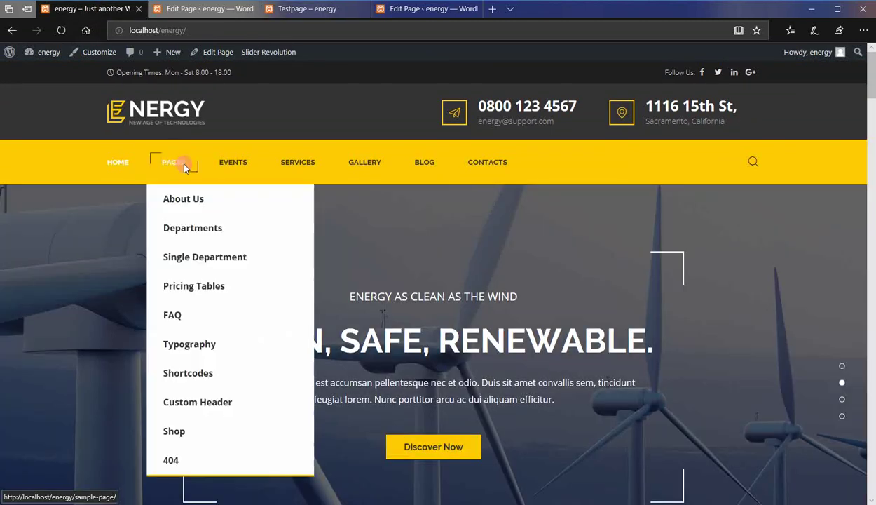
pyautogui.click(173, 314)
pyautogui.click(176, 343)
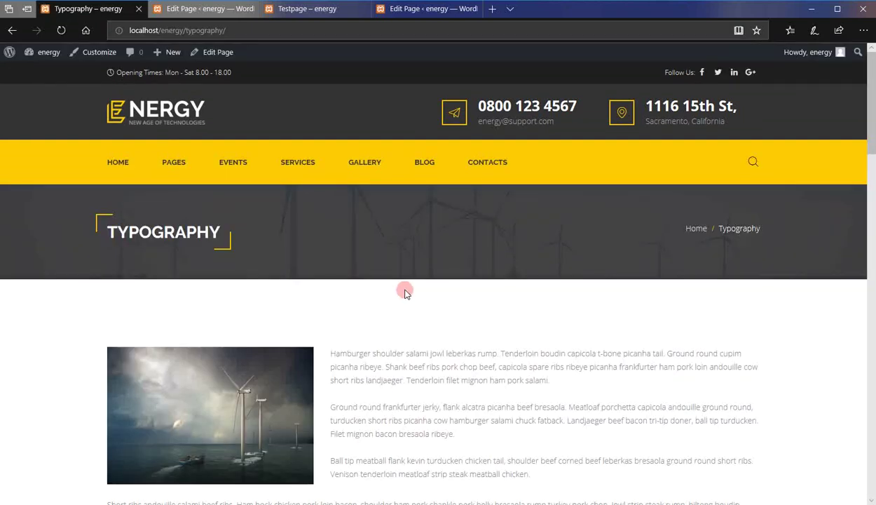
pyautogui.click(871, 100)
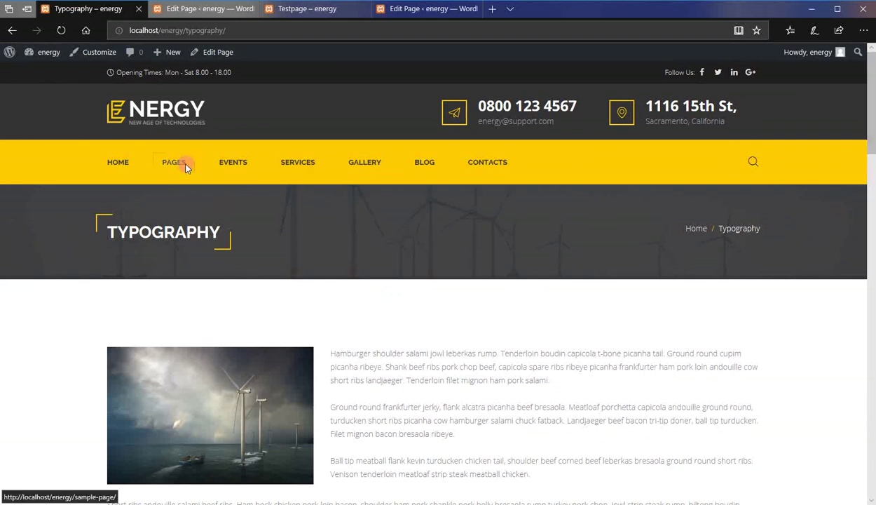
# Step: Open the live About Us page from the site navigation and look through it from the title to the footer
pyautogui.moveTo(186, 166)
pyautogui.click(189, 200)
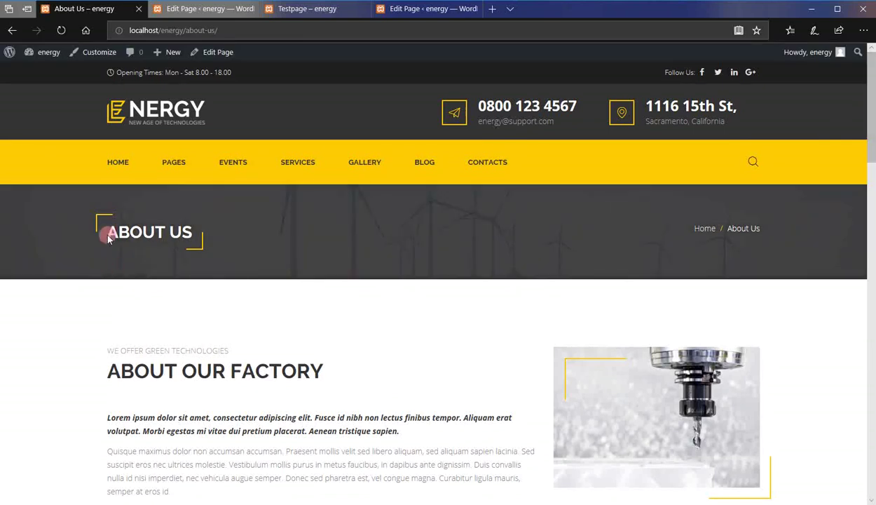
pyautogui.moveTo(111, 234); pyautogui.dragTo(196, 239)
pyautogui.click(307, 250)
pyautogui.moveTo(869, 113); pyautogui.dragTo(872, 441)
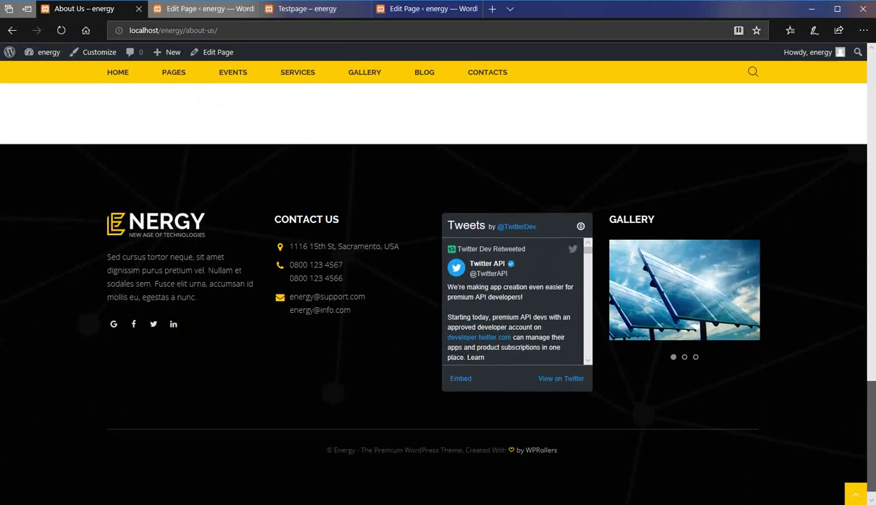
# Step: Compare the live Testpage's title and content with the About Us page, and check its builder layout in the editor tab
pyautogui.click(342, 9)
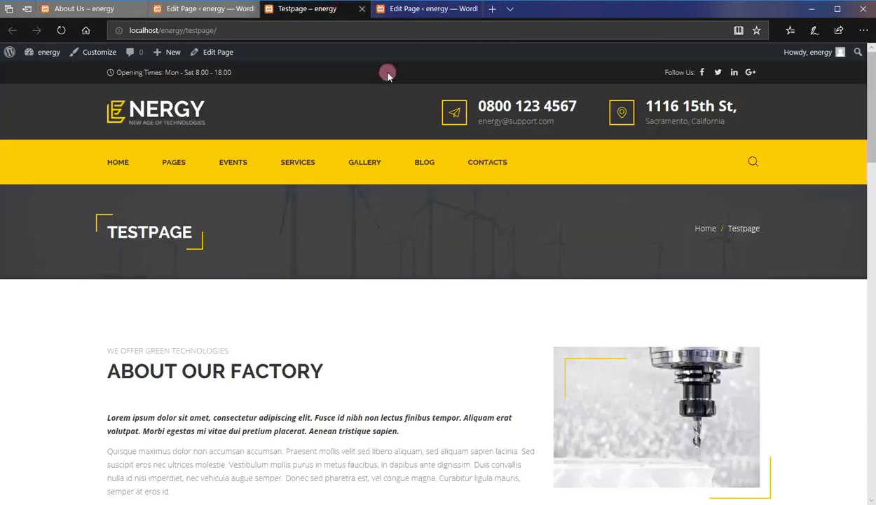
pyautogui.click(345, 195)
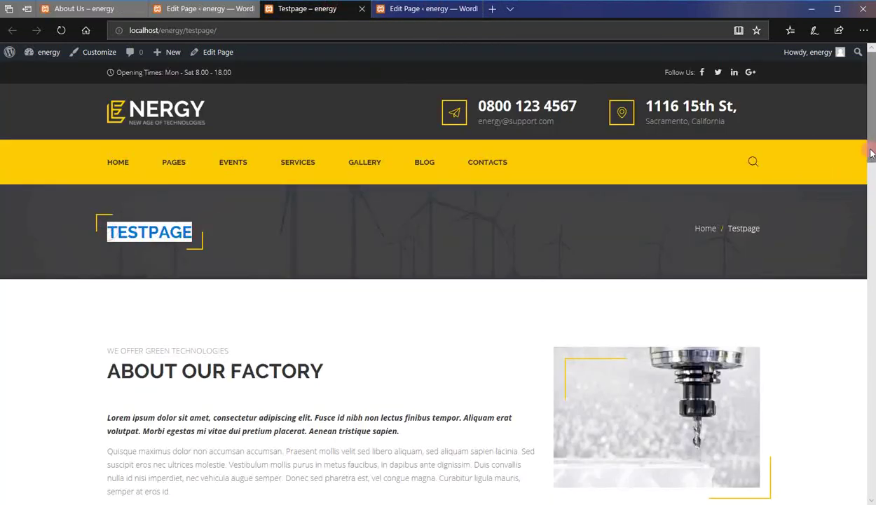
pyautogui.moveTo(871, 147); pyautogui.dragTo(824, 149)
pyautogui.click(570, 228)
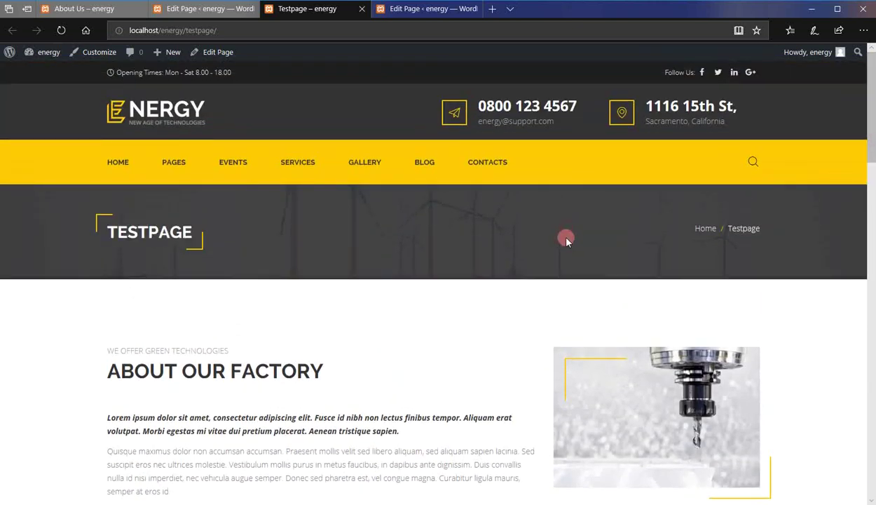
pyautogui.click(196, 10)
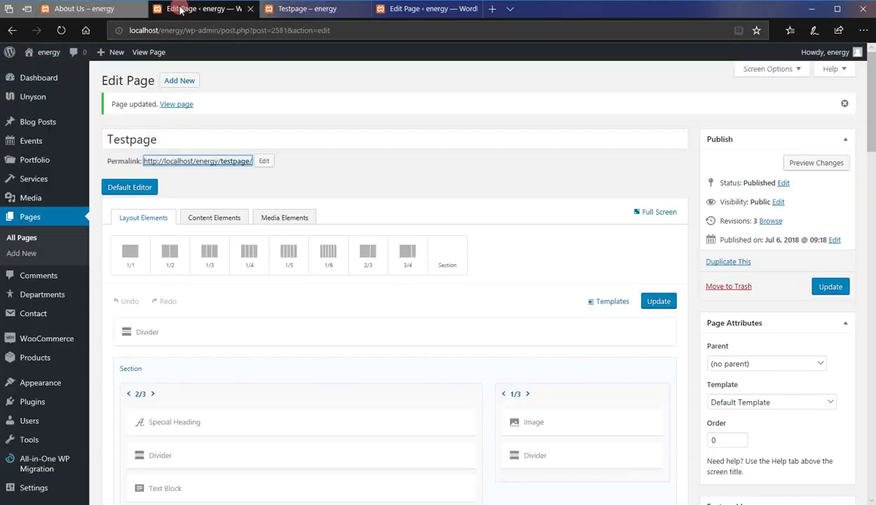
pyautogui.click(308, 9)
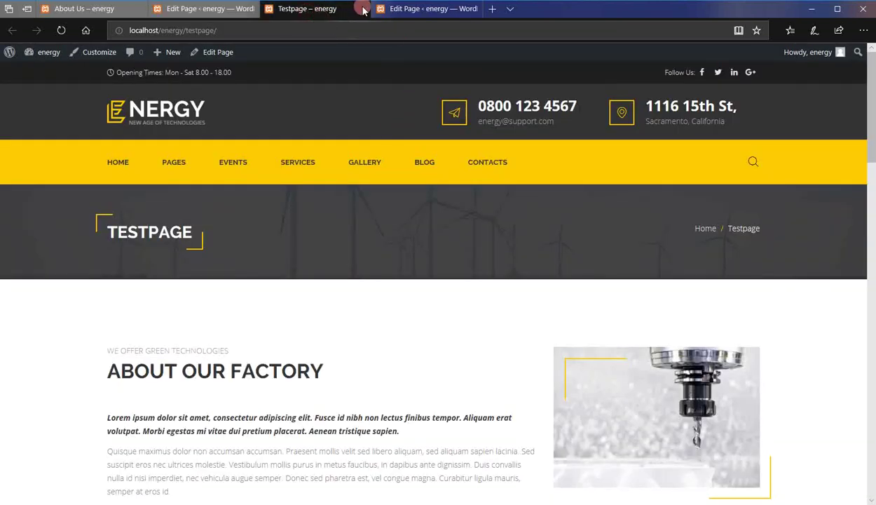
# Step: In the About Us editor tab, go to the list of all pages and open the Home front page for editing
pyautogui.click(393, 10)
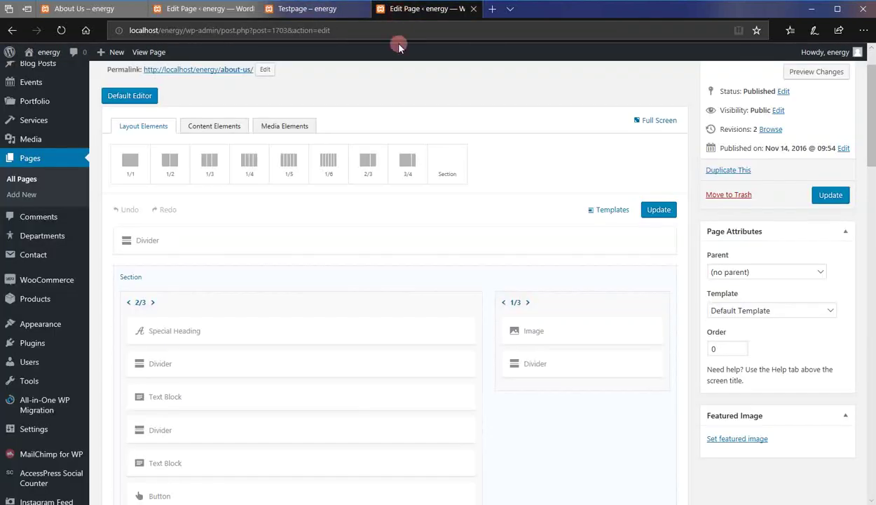
pyautogui.scroll(1, 406, 175)
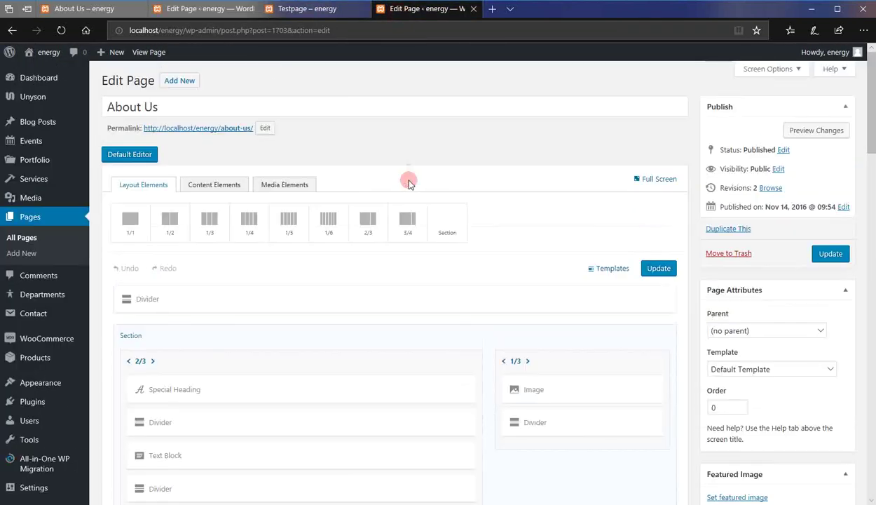
pyautogui.click(8, 240)
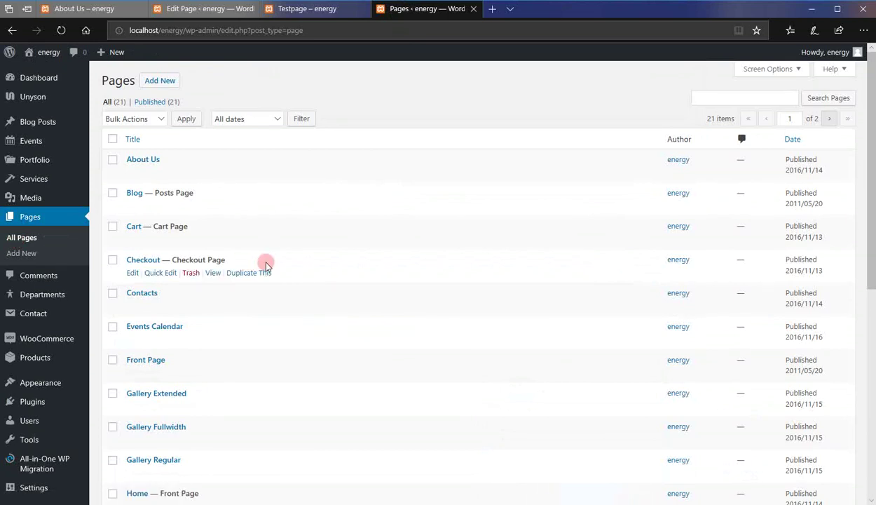
pyautogui.scroll(-1, 265, 265)
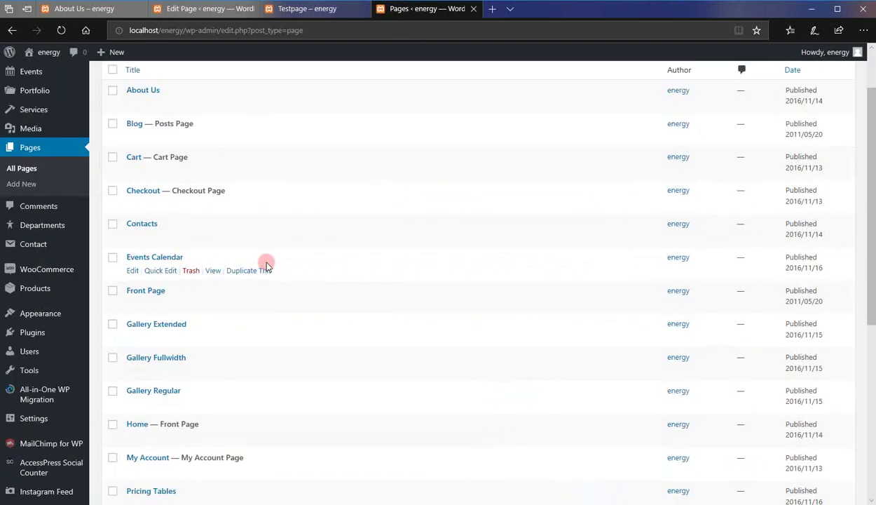
pyautogui.click(145, 424)
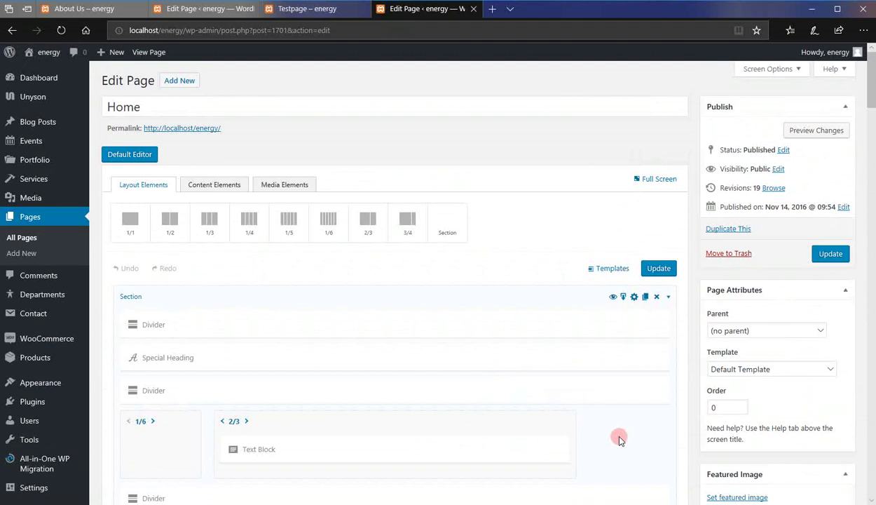
# Step: Save the first section of the Home page's builder layout as a section template named "1-st Front Page section"
pyautogui.scroll(-2, 620, 439)
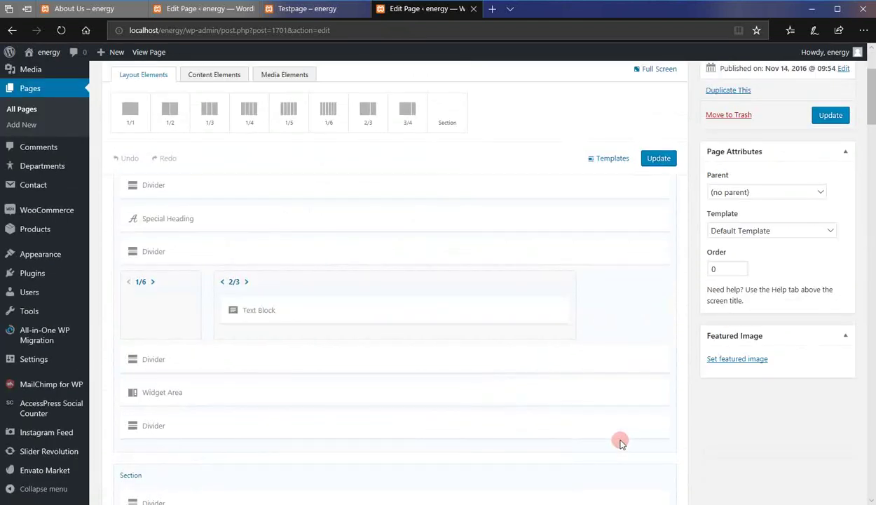
pyautogui.scroll(2, 630, 393)
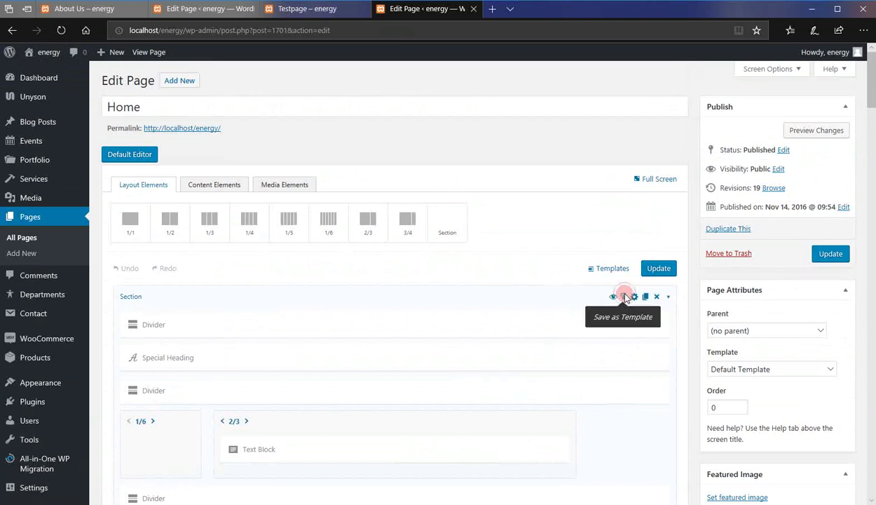
pyautogui.click(624, 297)
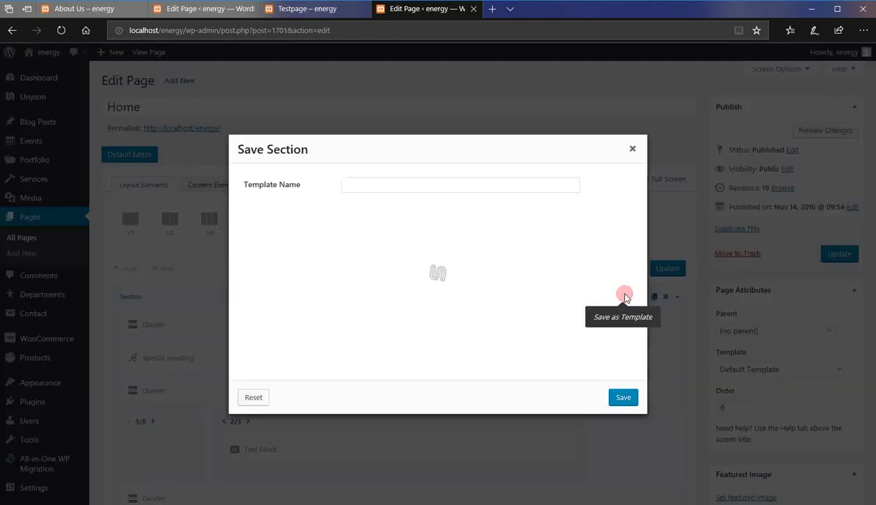
pyautogui.click(417, 189)
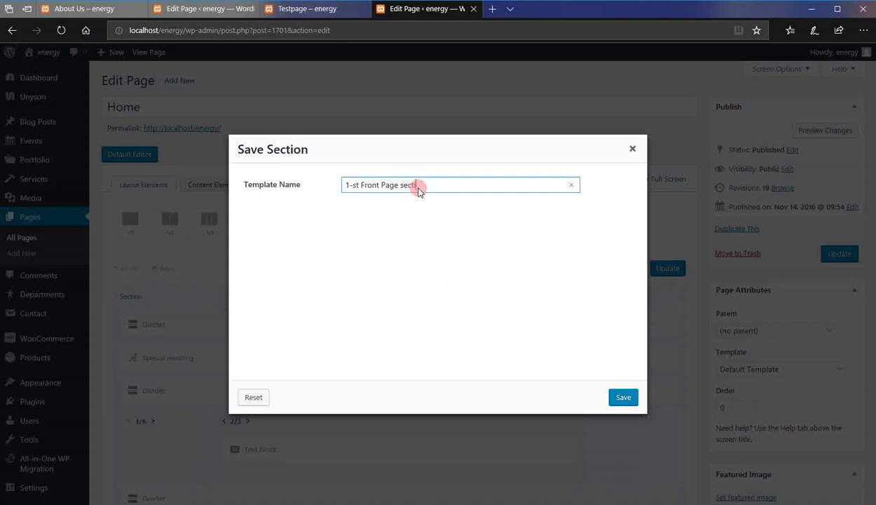
pyautogui.click(623, 397)
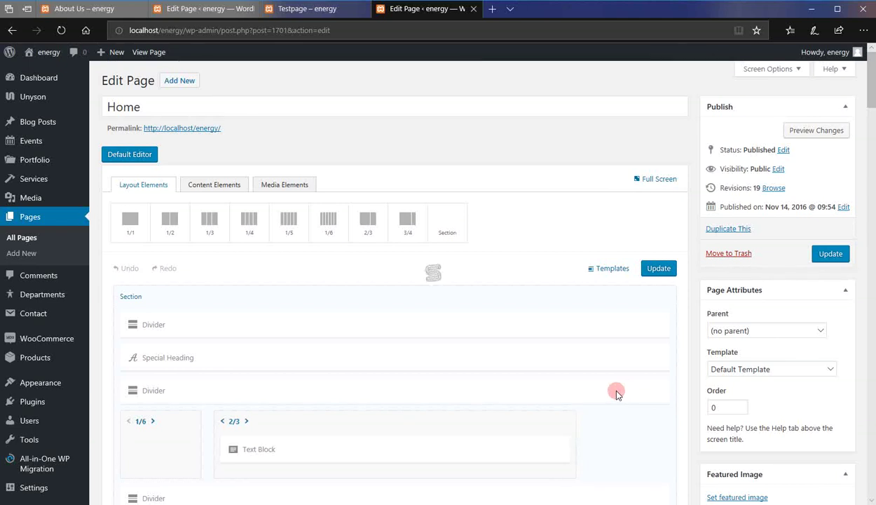
# Step: Load the "1-st Front Page section" template into the Testpage builder layout and update the page
pyautogui.click(210, 8)
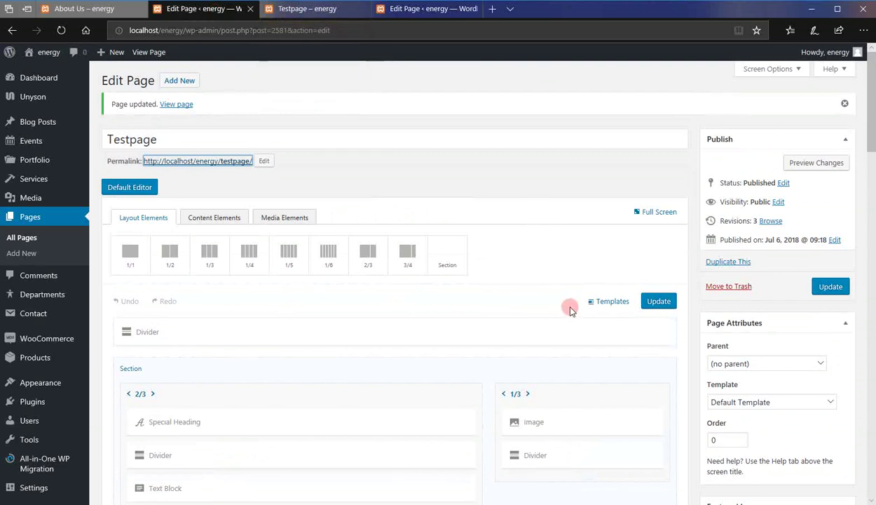
pyautogui.click(623, 301)
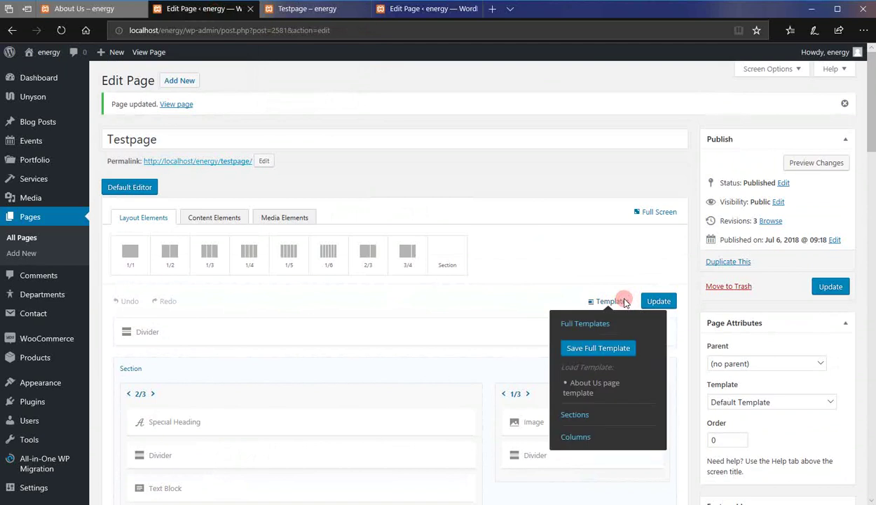
pyautogui.click(575, 415)
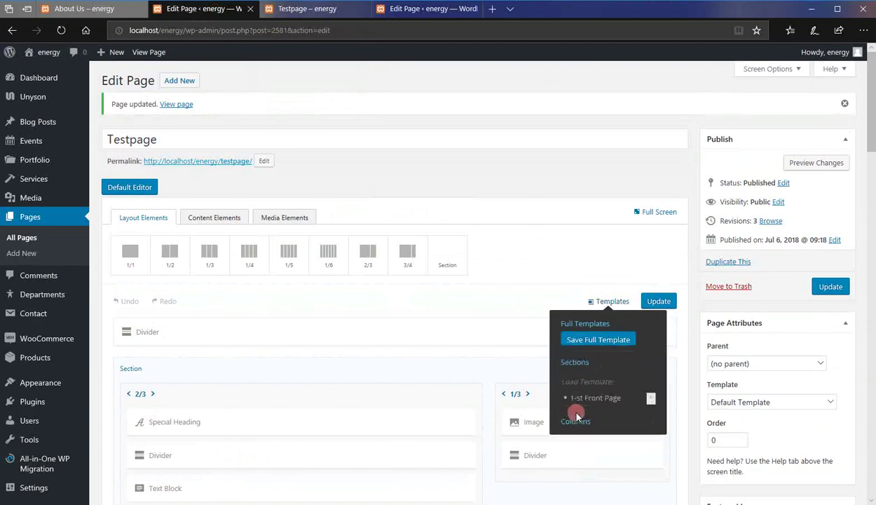
pyautogui.click(589, 384)
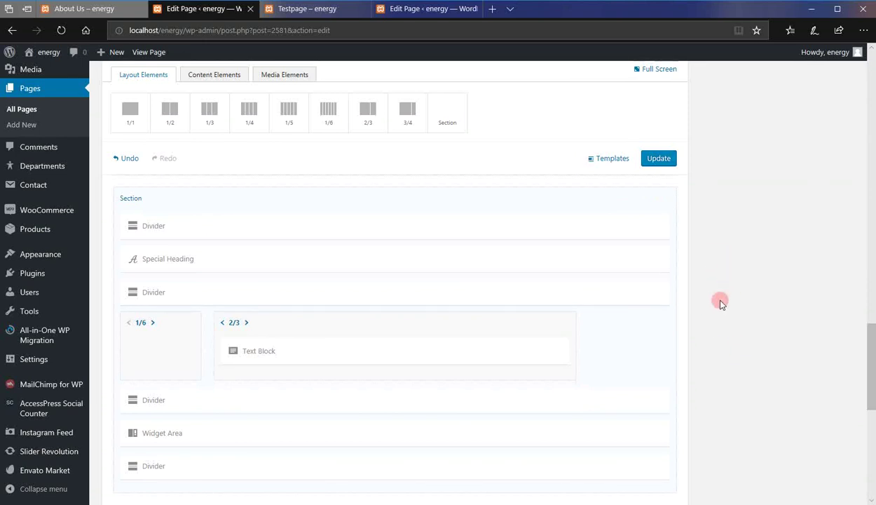
pyautogui.click(665, 158)
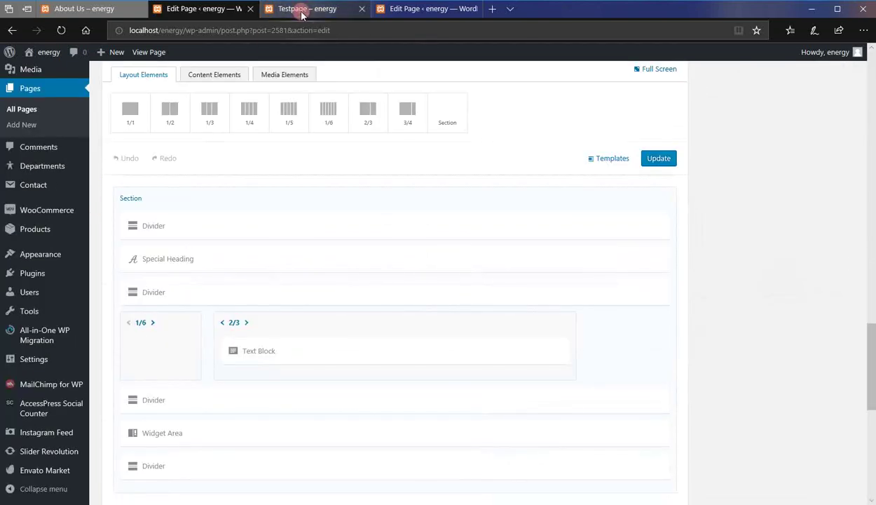
# Step: Reload the published Testpage and examine the section added below Our Clients
pyautogui.click(301, 12)
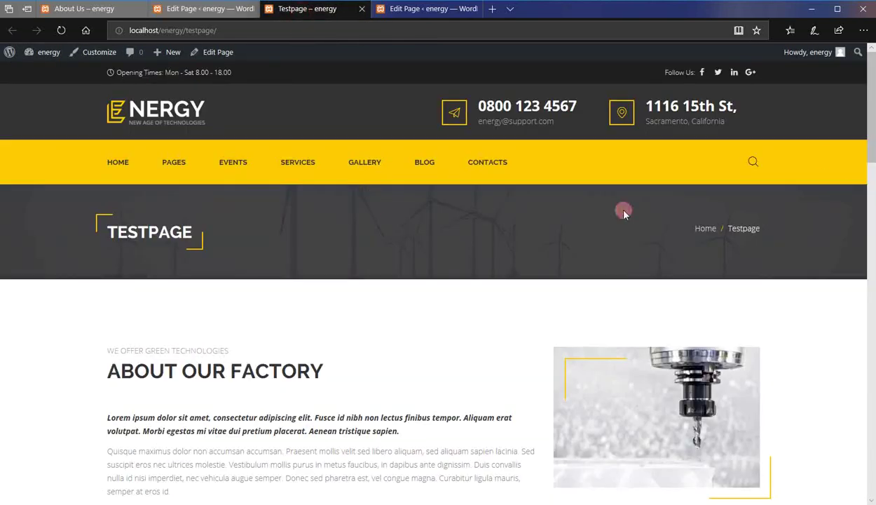
pyautogui.moveTo(867, 131); pyautogui.dragTo(870, 373)
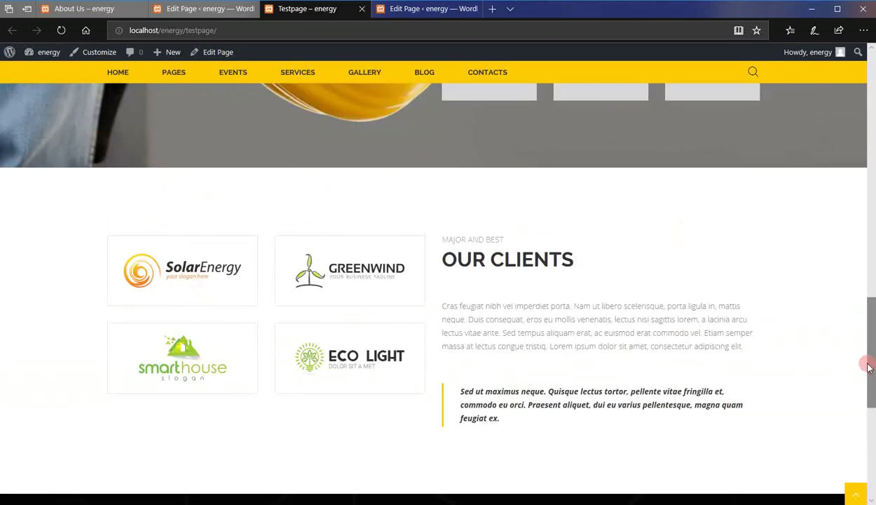
pyautogui.click(61, 30)
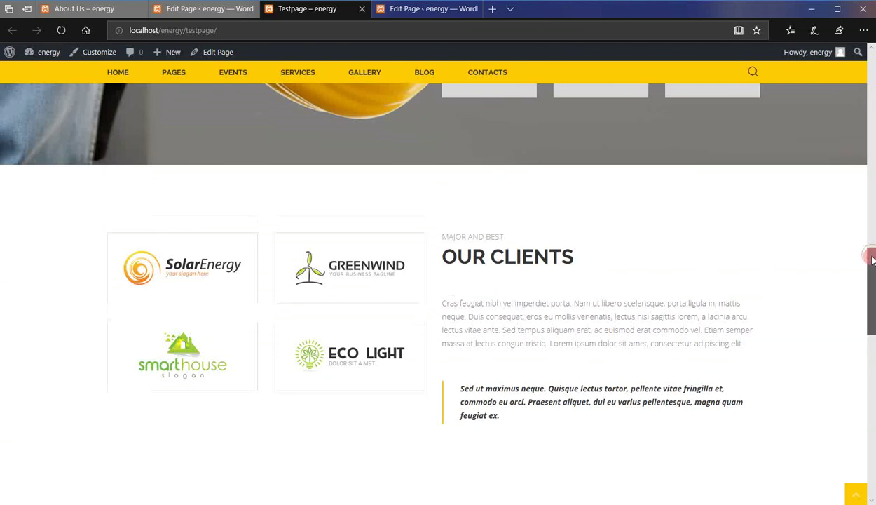
pyautogui.moveTo(872, 258); pyautogui.dragTo(872, 335)
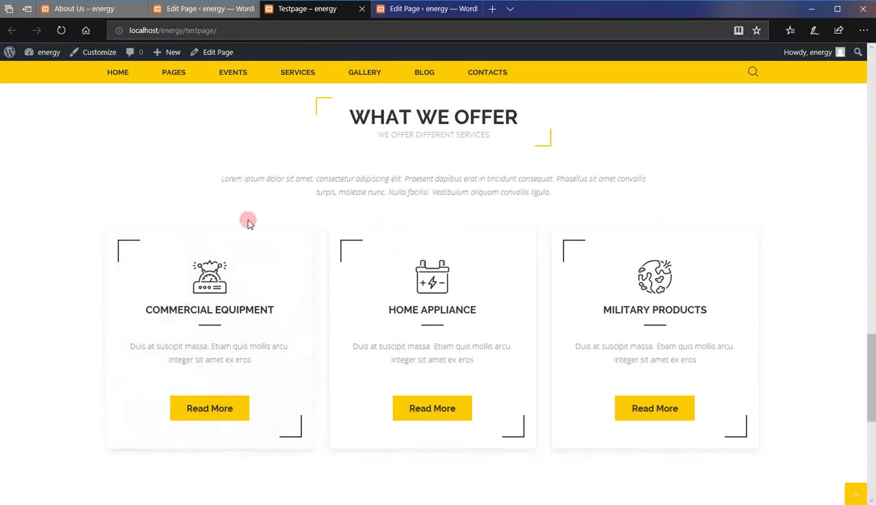
# Step: Review the saved section templates and the builder layout in the Testpage editor, and return to the published Testpage
pyautogui.click(193, 16)
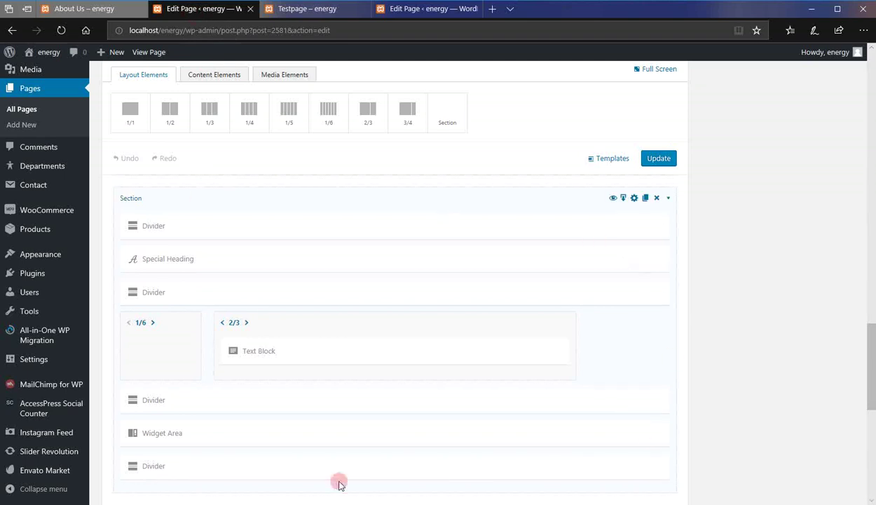
pyautogui.click(620, 159)
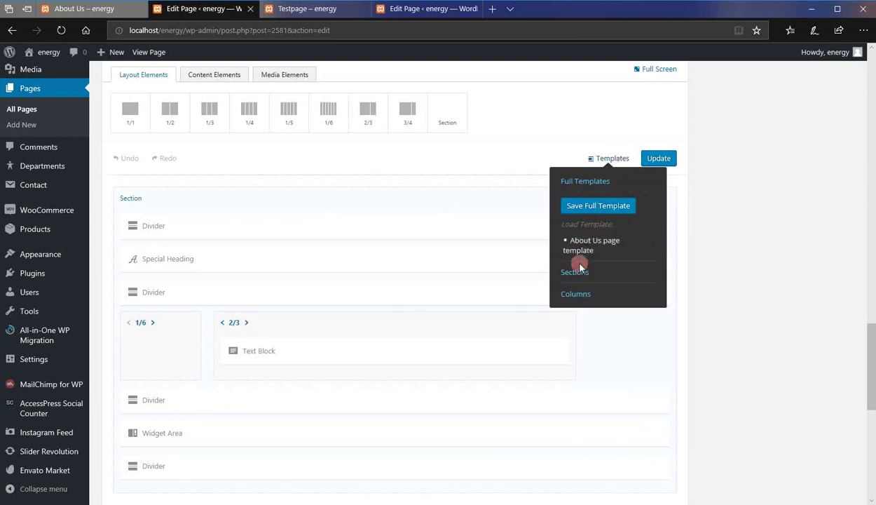
pyautogui.click(576, 271)
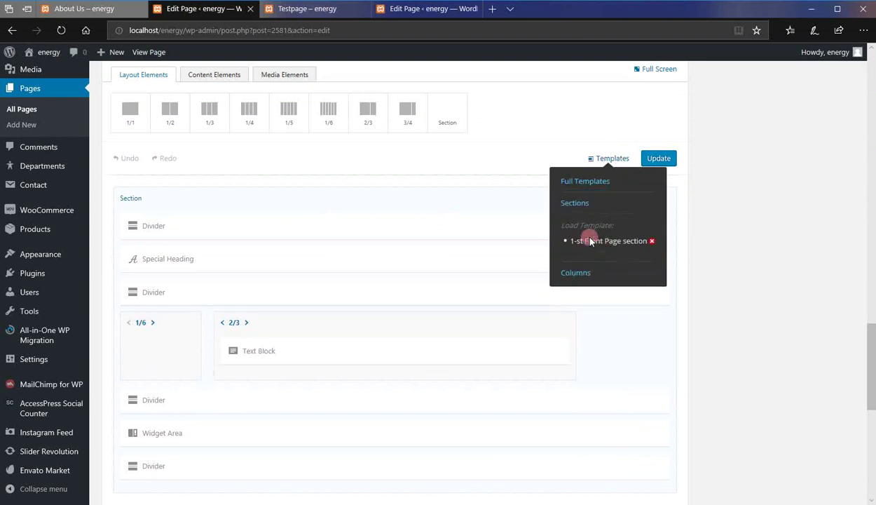
pyautogui.click(604, 241)
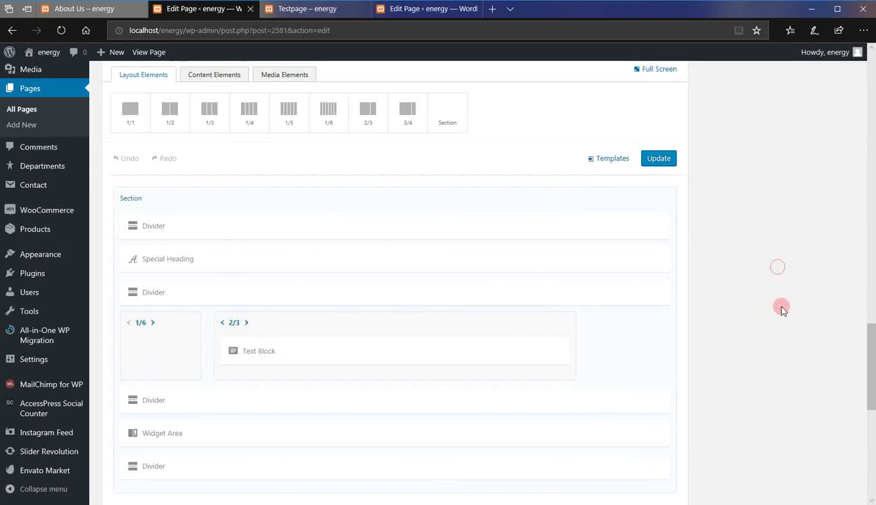
pyautogui.moveTo(873, 355); pyautogui.dragTo(872, 82)
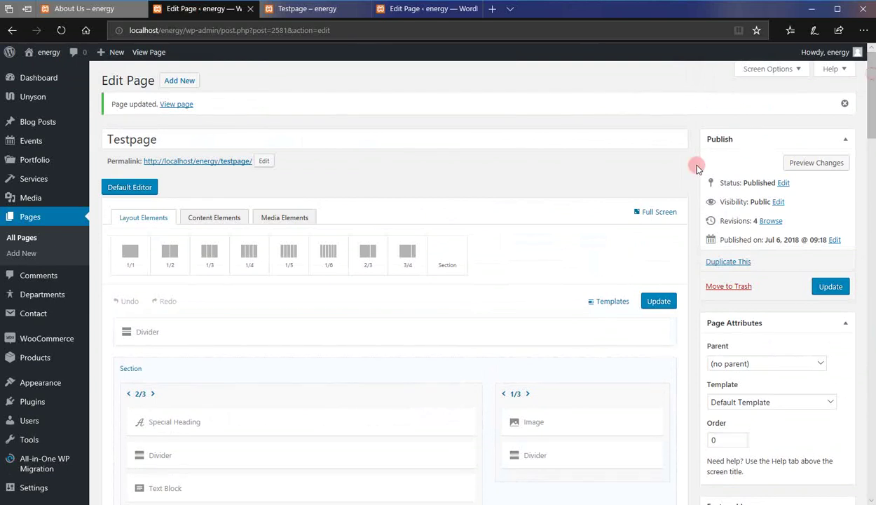
pyautogui.click(330, 11)
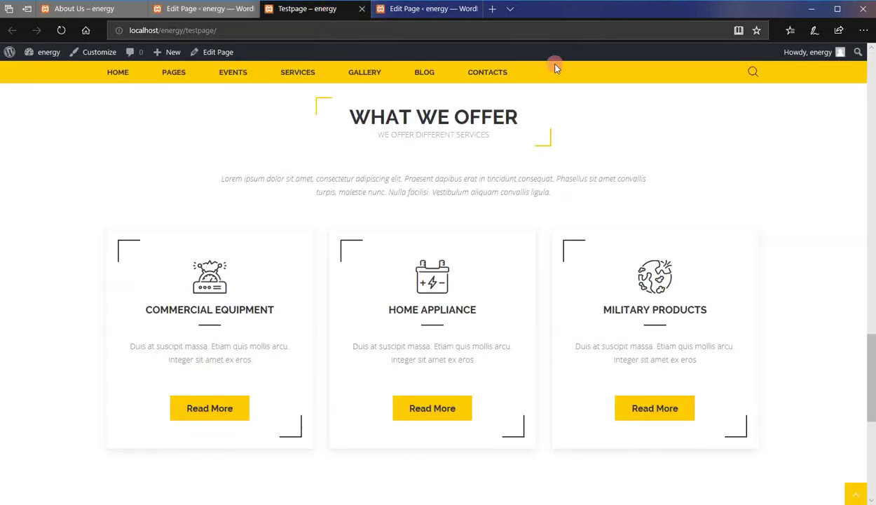